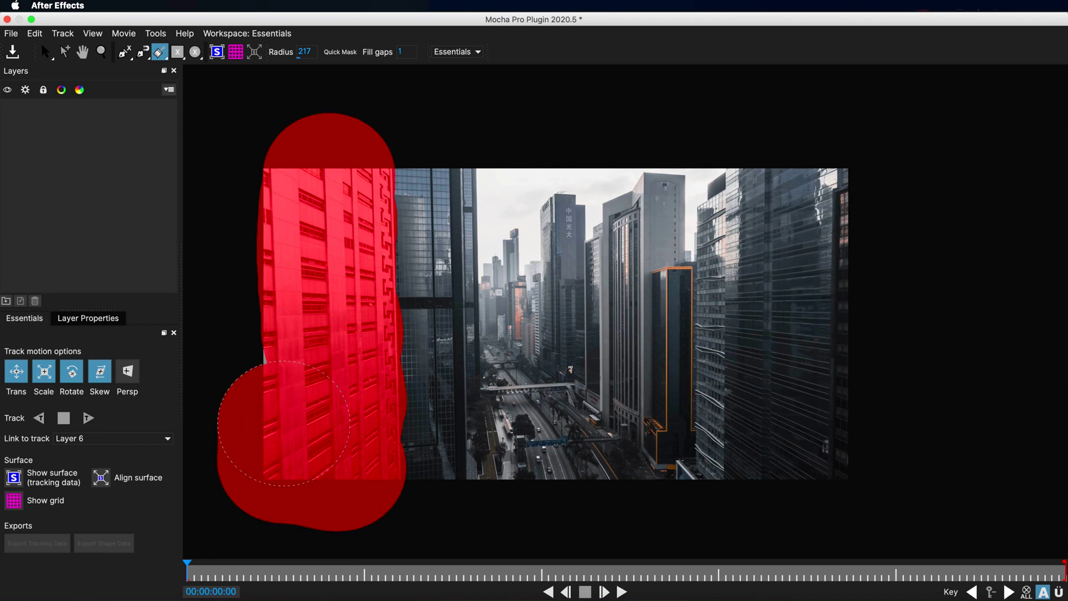
- Paint a mask over the left building, preview the sunset clip, and close the woman's hair shape
{"action": "left_click_drag", "start_coordinate": [284, 423], "coordinate": [284, 111]}
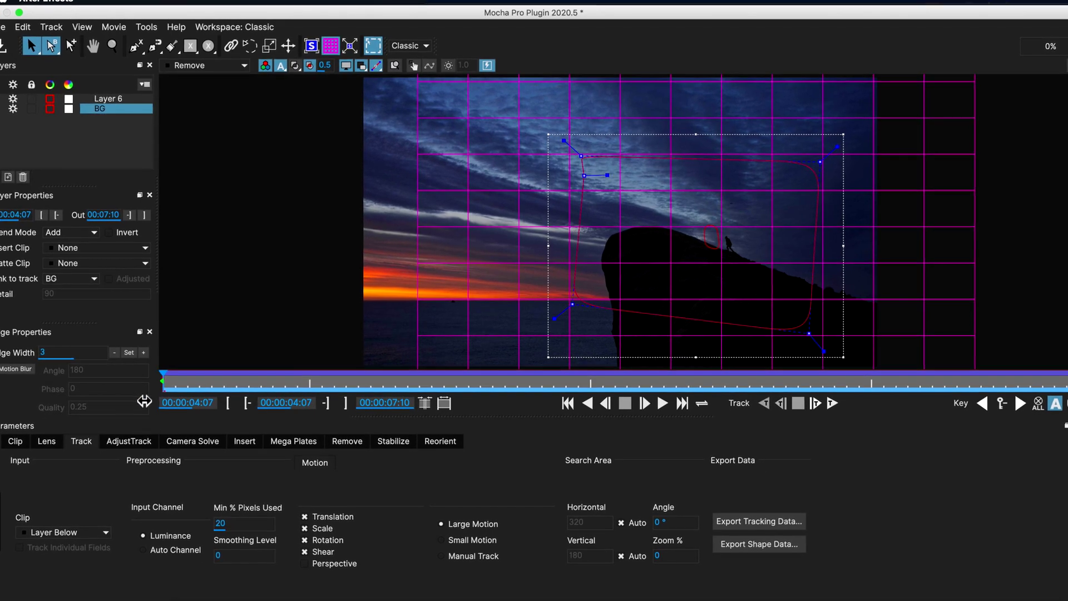
{"action": "left_click_drag", "start_coordinate": [163, 377], "coordinate": [943, 380]}
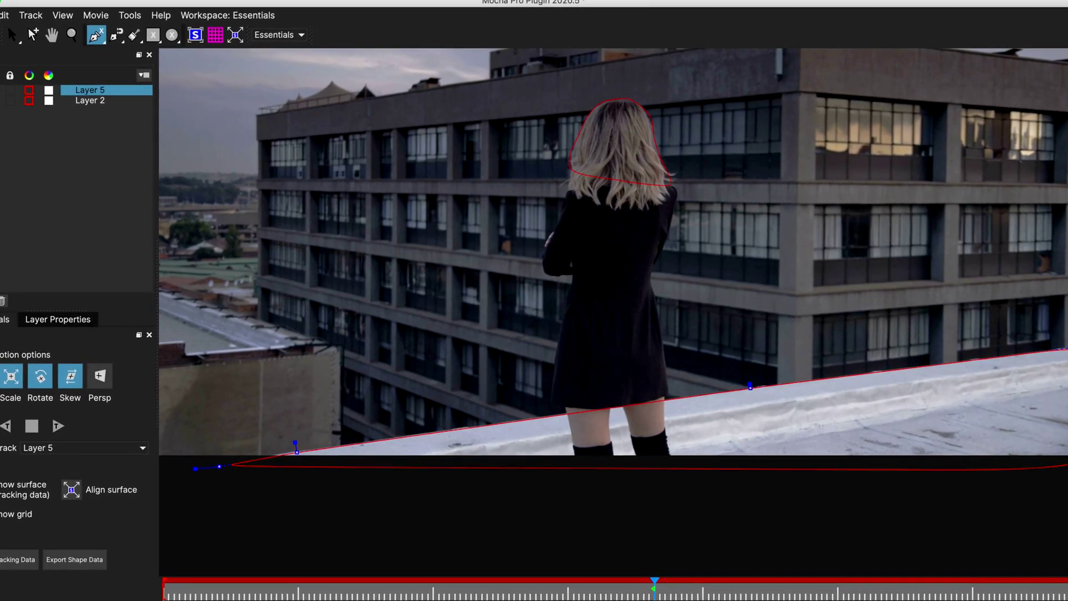
{"action": "left_click", "coordinate": [219, 469]}
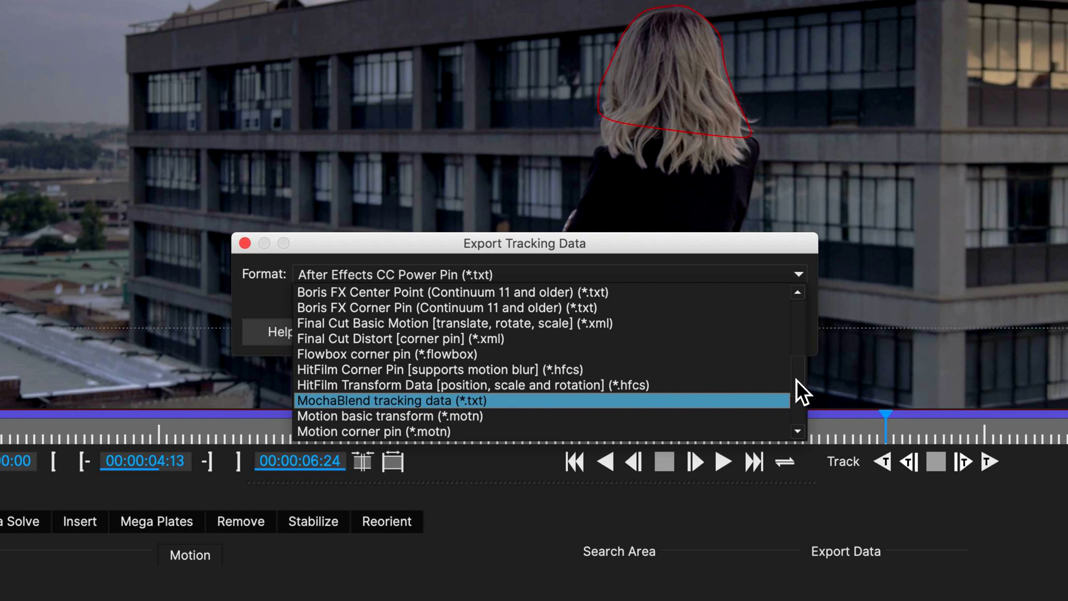
{"action": "left_click_drag", "start_coordinate": [796, 380], "coordinate": [793, 409]}
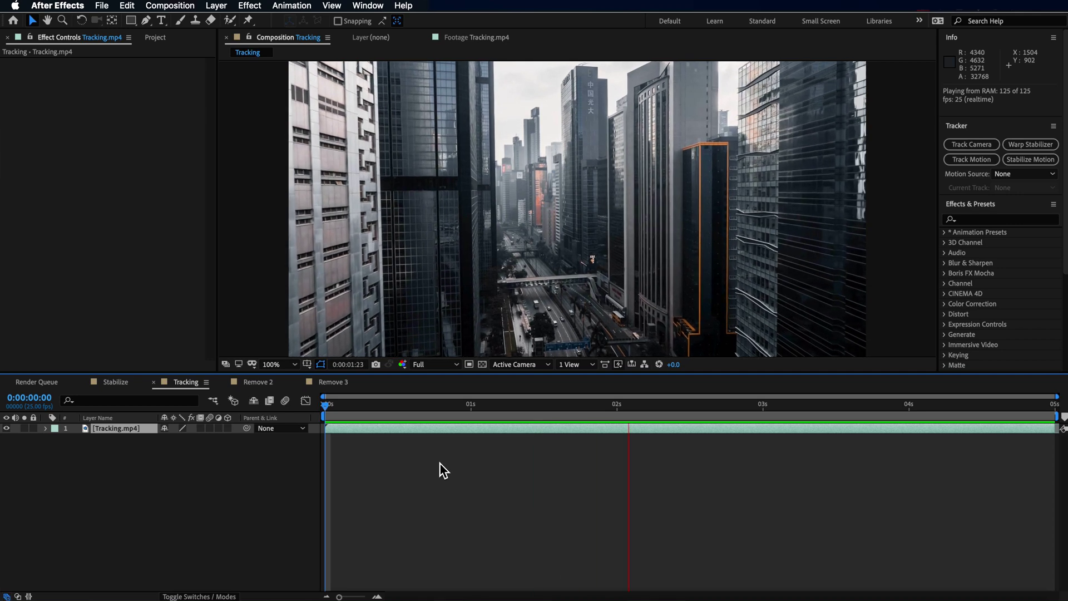
- Apply Boris FX Mocha Pro to the Tracking.mp4 layer and launch the city clip in Mocha
{"action": "key", "text": "h"}
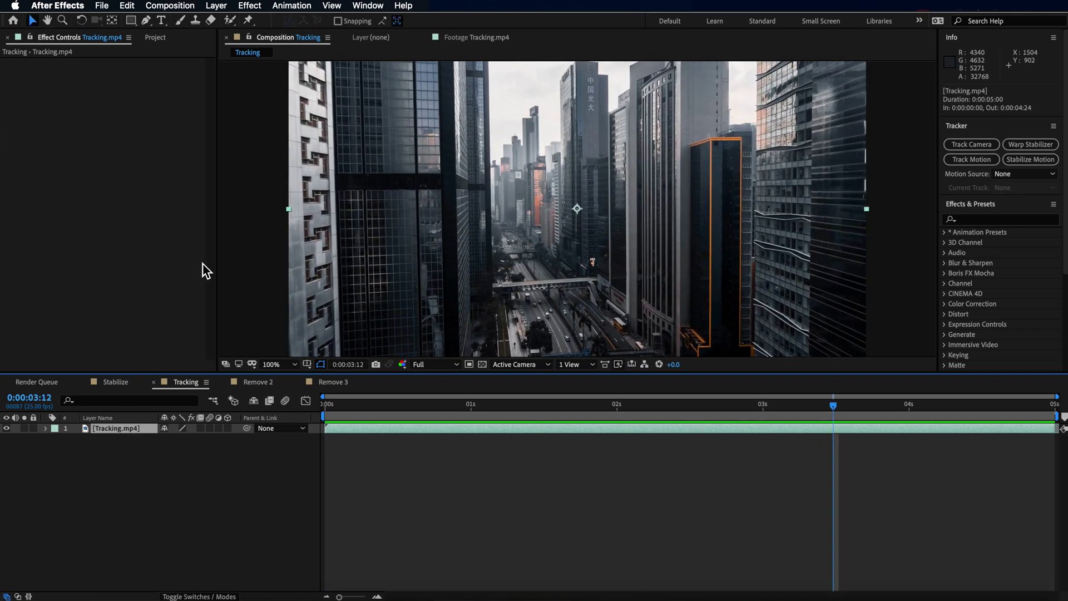
{"action": "left_click", "coordinate": [255, 7]}
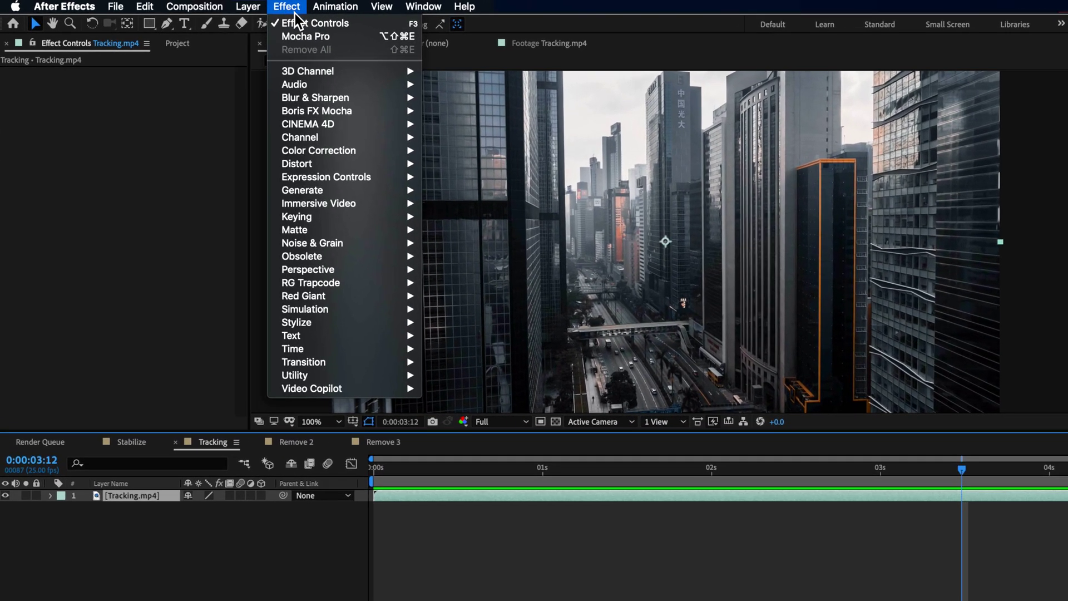
{"action": "mouse_move", "coordinate": [294, 98]}
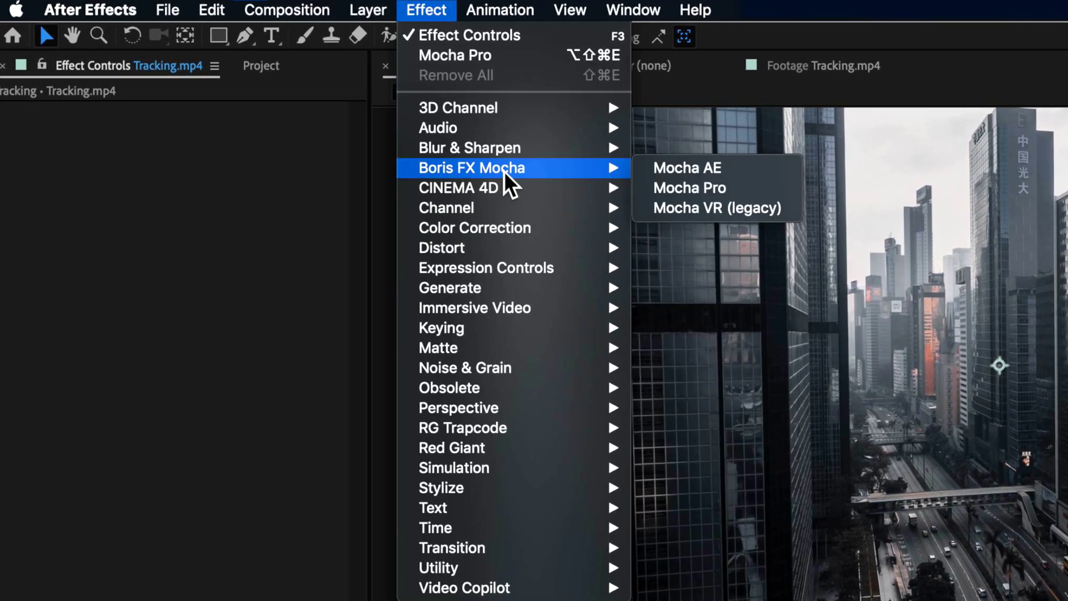
{"action": "left_click", "coordinate": [716, 186]}
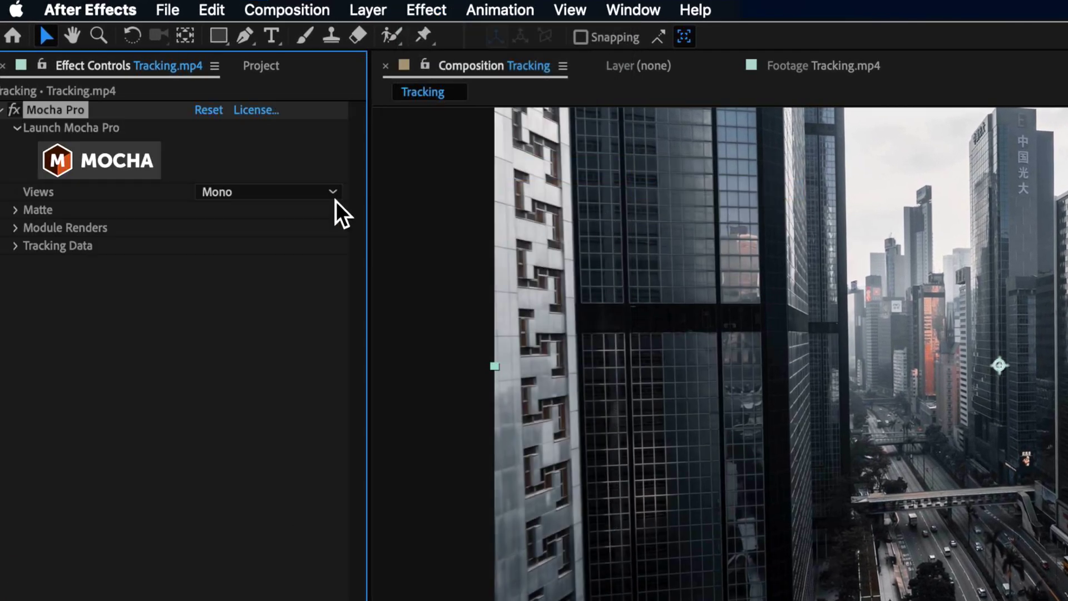
{"action": "left_click", "coordinate": [79, 171]}
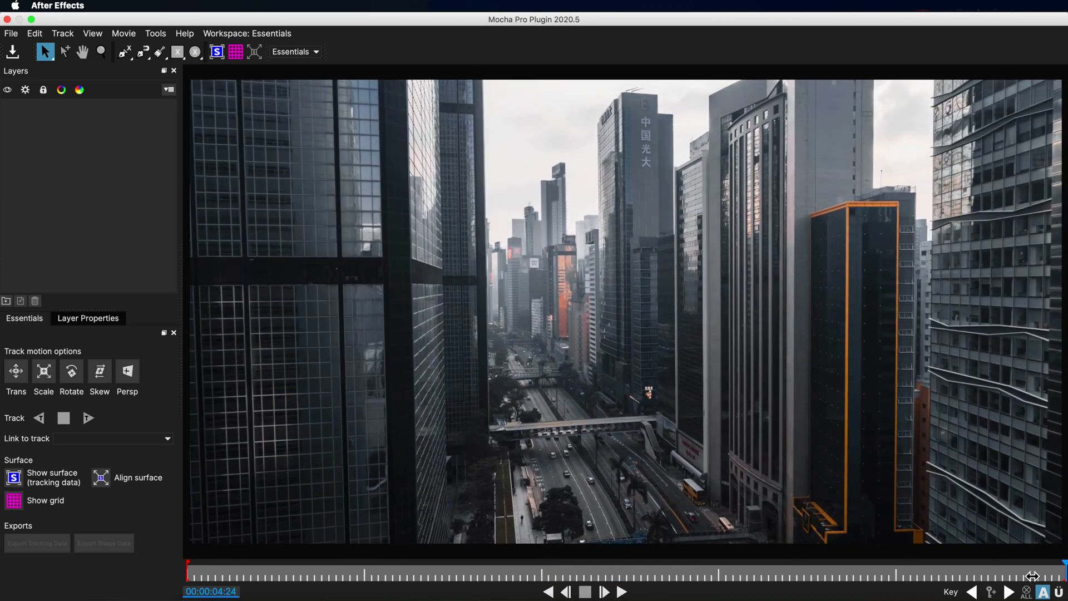
{"action": "left_click_drag", "start_coordinate": [1032, 576], "coordinate": [187, 573]}
{"action": "left_click", "coordinate": [309, 52]}
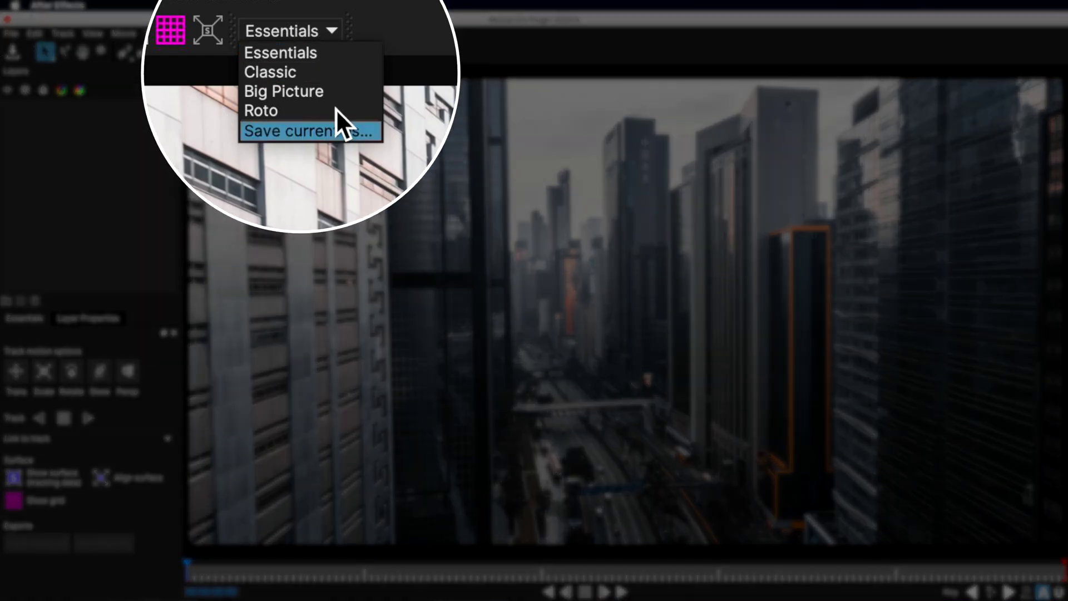
{"action": "left_click", "coordinate": [271, 75]}
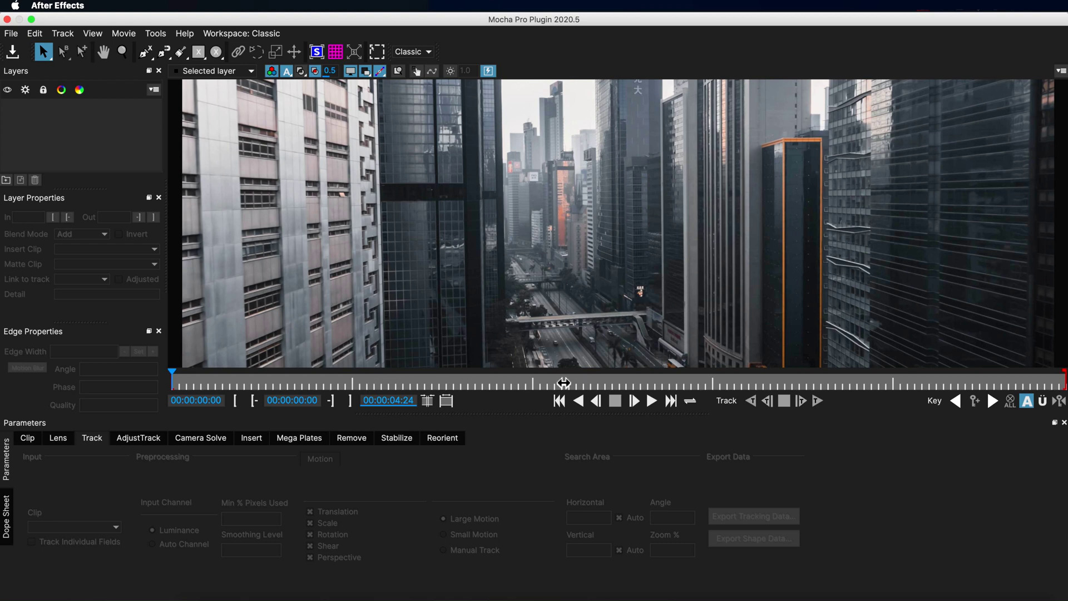
{"action": "left_click", "coordinate": [548, 383]}
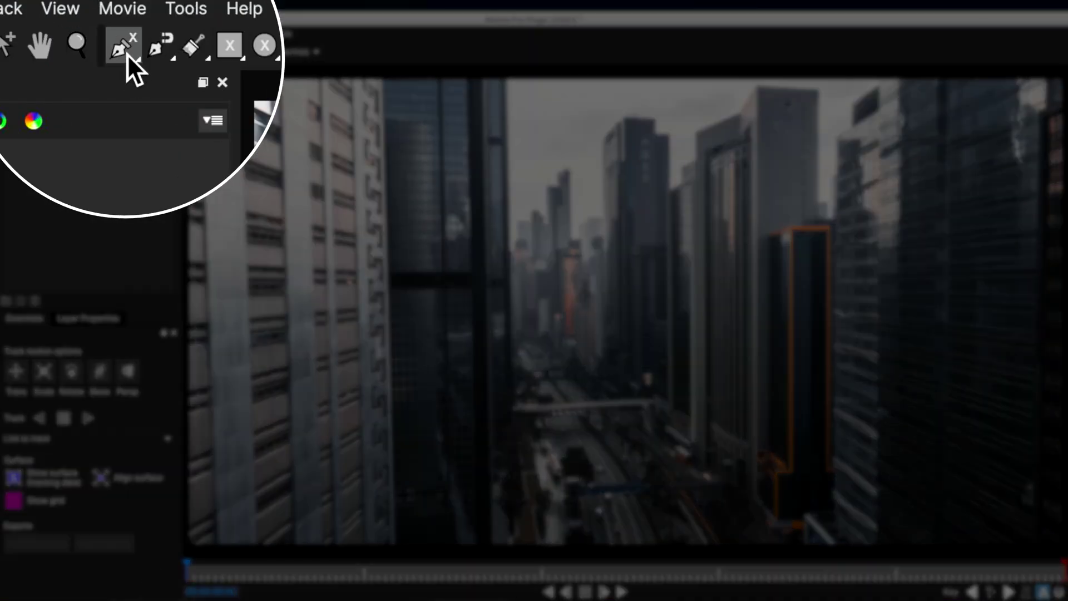
- Draw Layer 1 as an X-Spline around the tall building and track it forward
{"action": "left_click", "coordinate": [125, 54]}
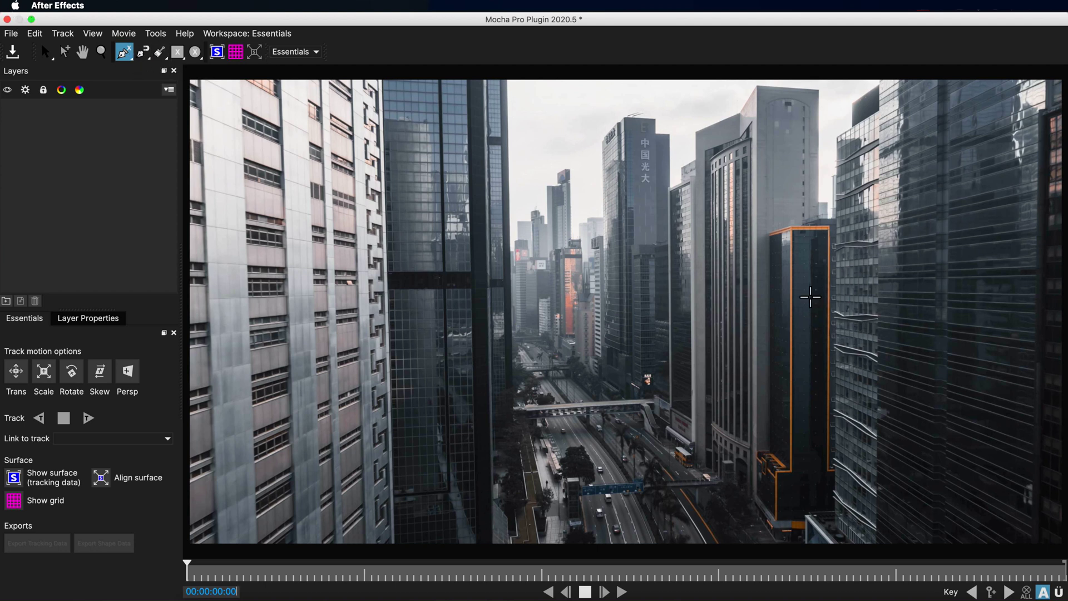
{"action": "left_click", "coordinate": [717, 216]}
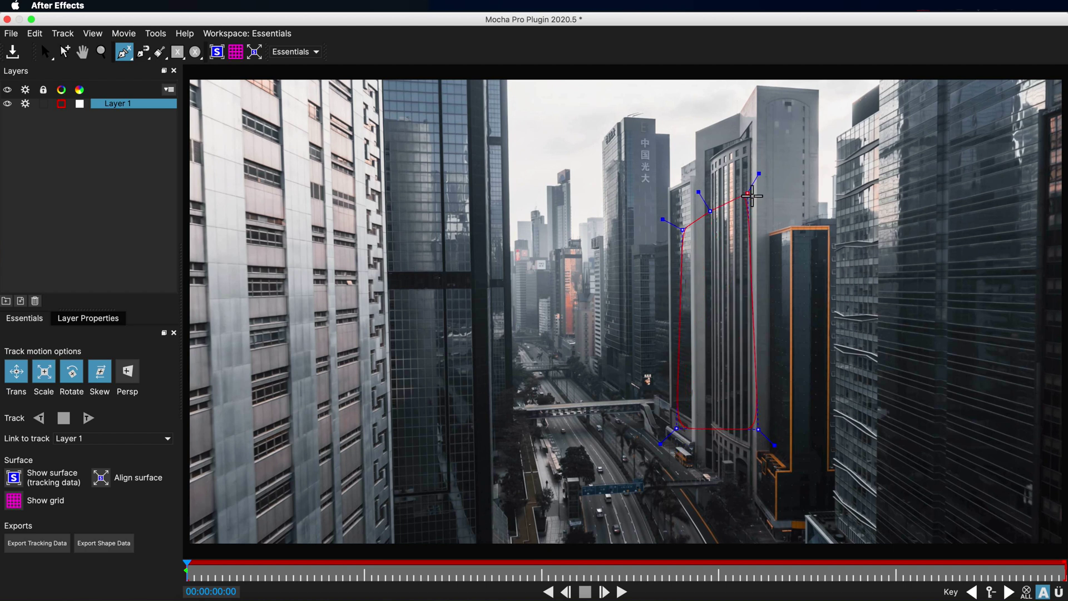
{"action": "right_click", "coordinate": [762, 224]}
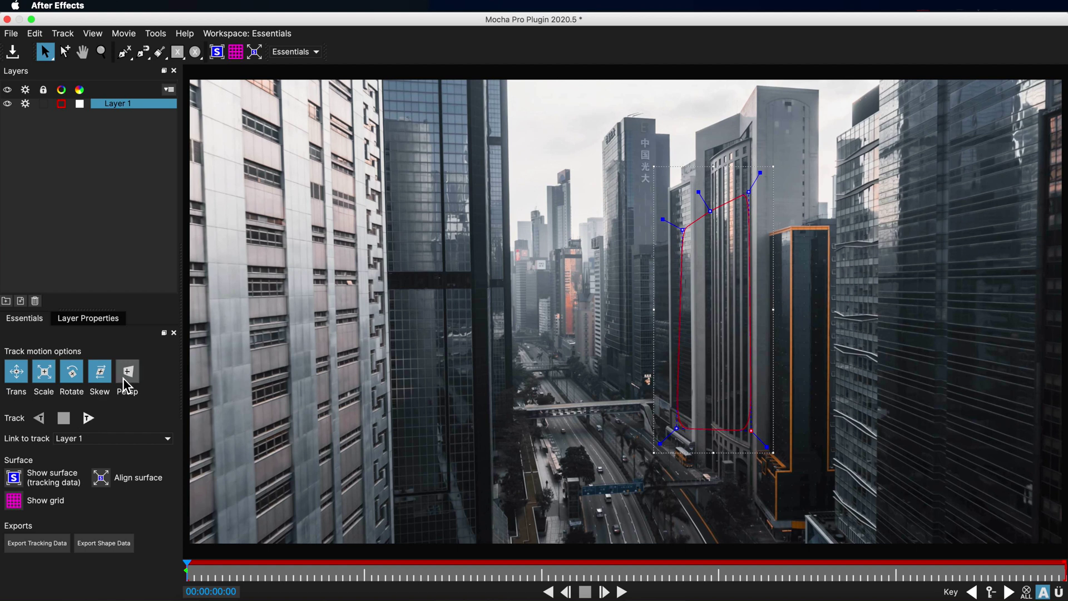
{"action": "left_click", "coordinate": [89, 419]}
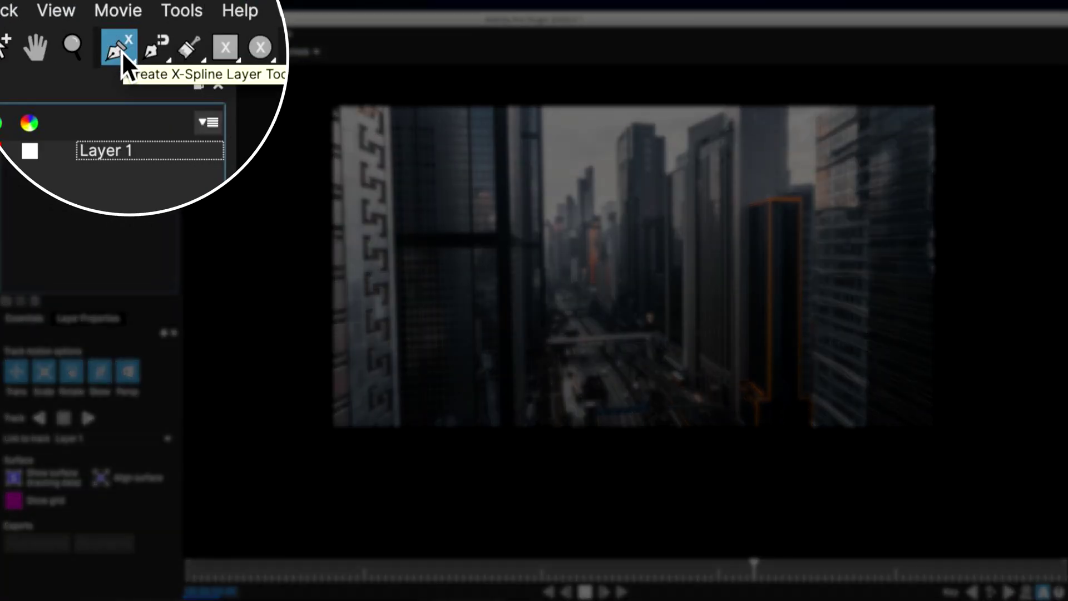
- Add an X+ shape around the left glass building to Layer 1, then begin a magnetic shape on the orange building
{"action": "left_click", "coordinate": [116, 49]}
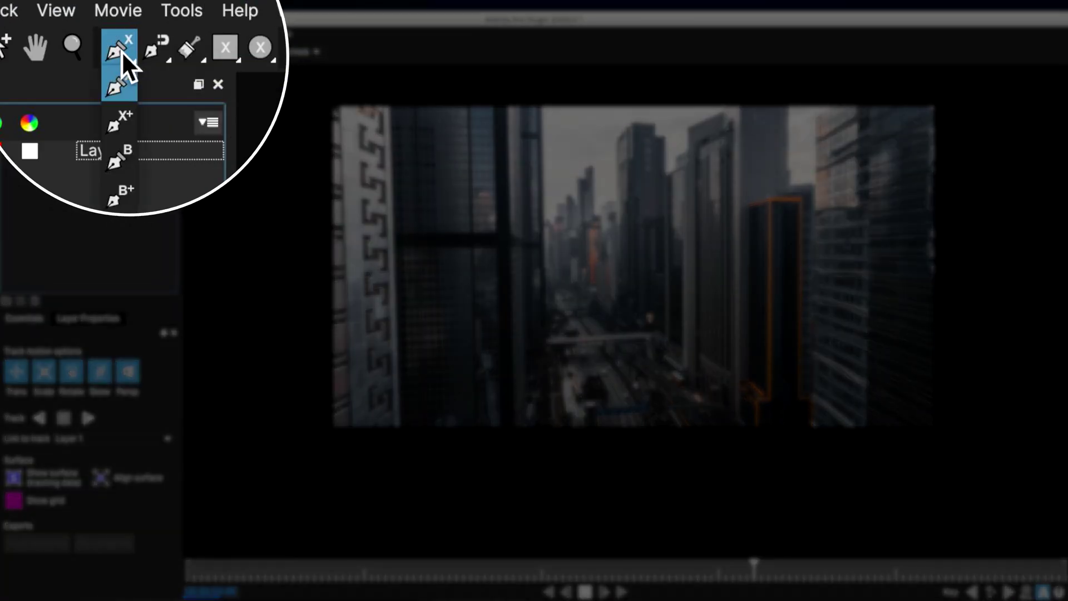
{"action": "left_click", "coordinate": [118, 118]}
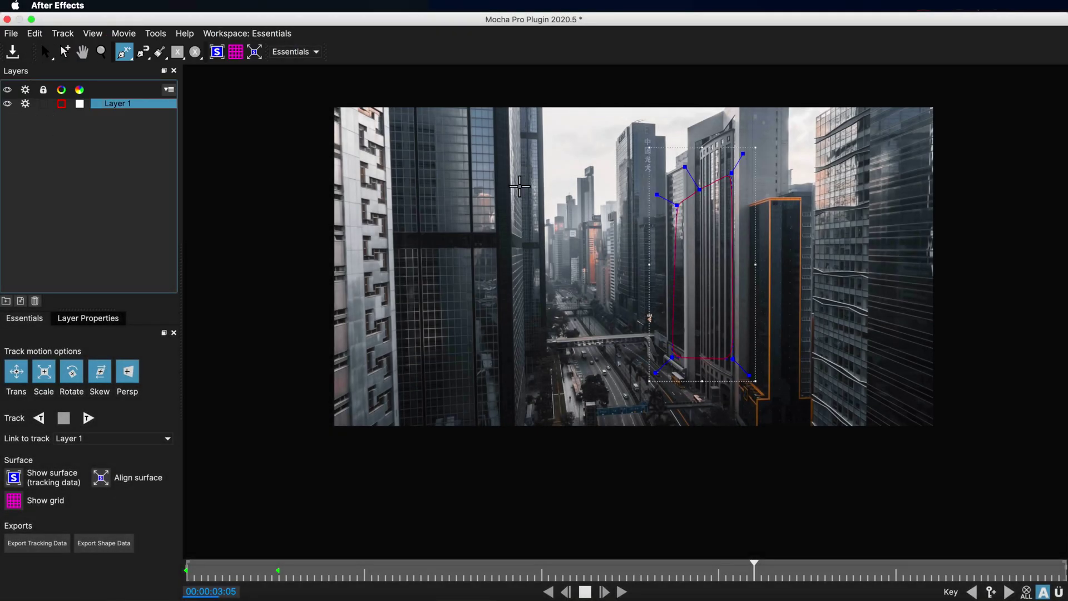
{"action": "left_click", "coordinate": [490, 181]}
{"action": "left_click", "coordinate": [422, 186]}
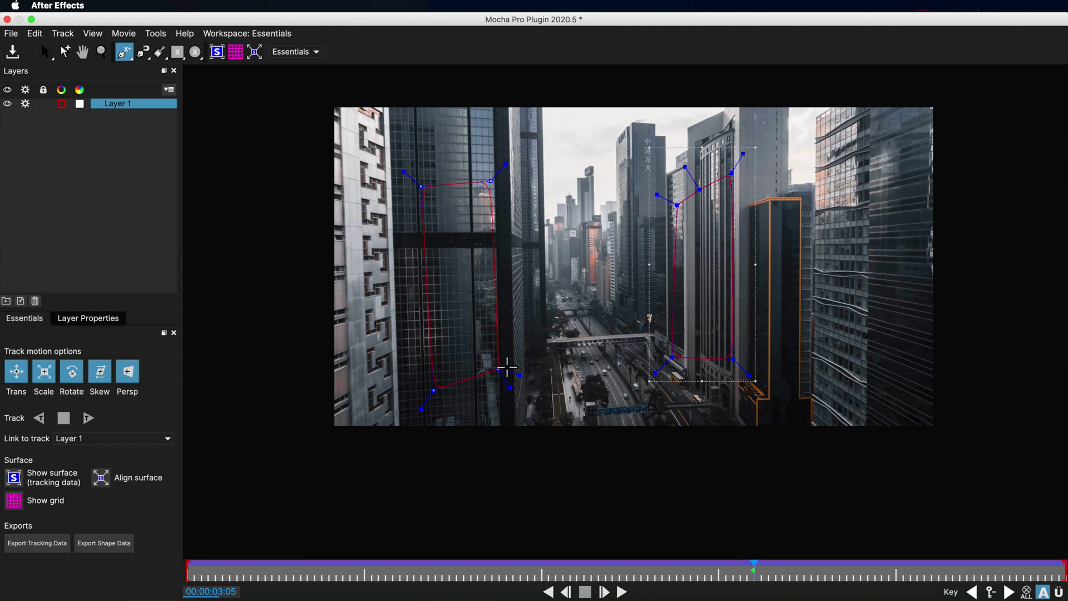
{"action": "right_click", "coordinate": [507, 367]}
{"action": "left_click", "coordinate": [46, 51]}
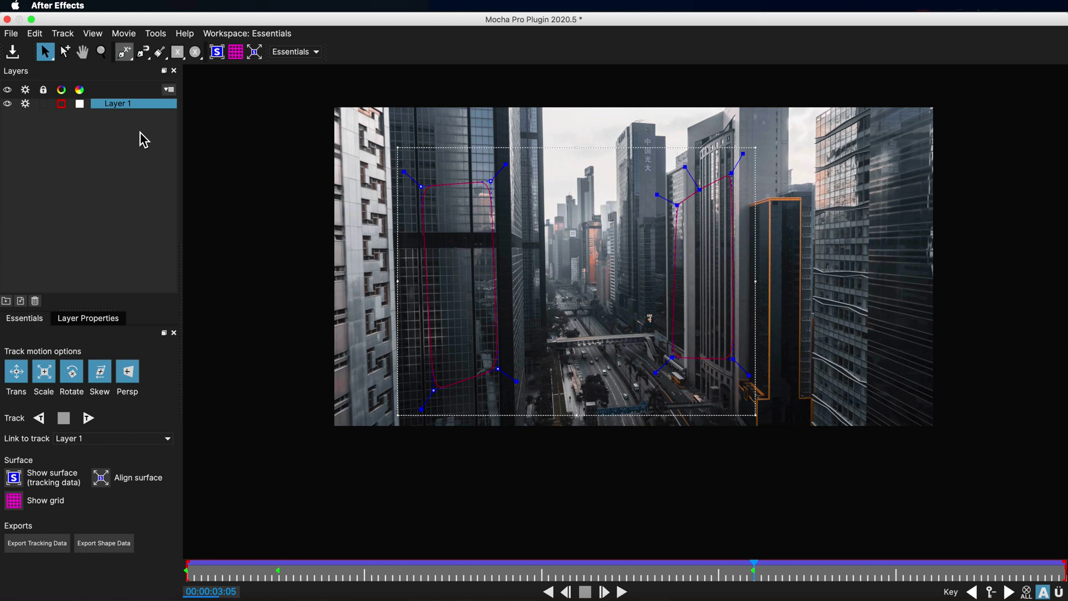
{"action": "left_click", "coordinate": [143, 52]}
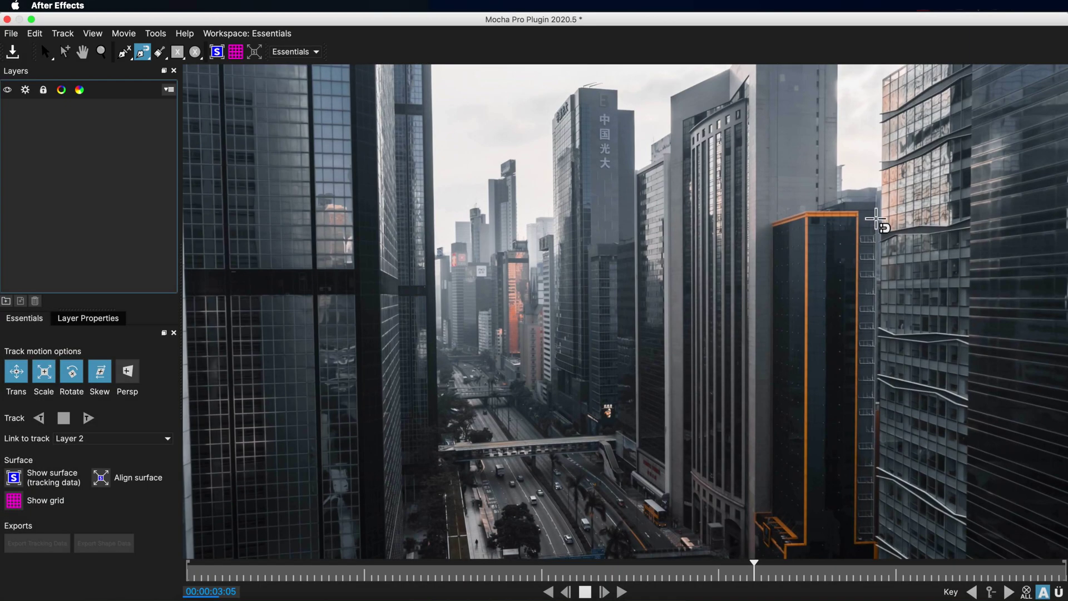
{"action": "left_click", "coordinate": [858, 212]}
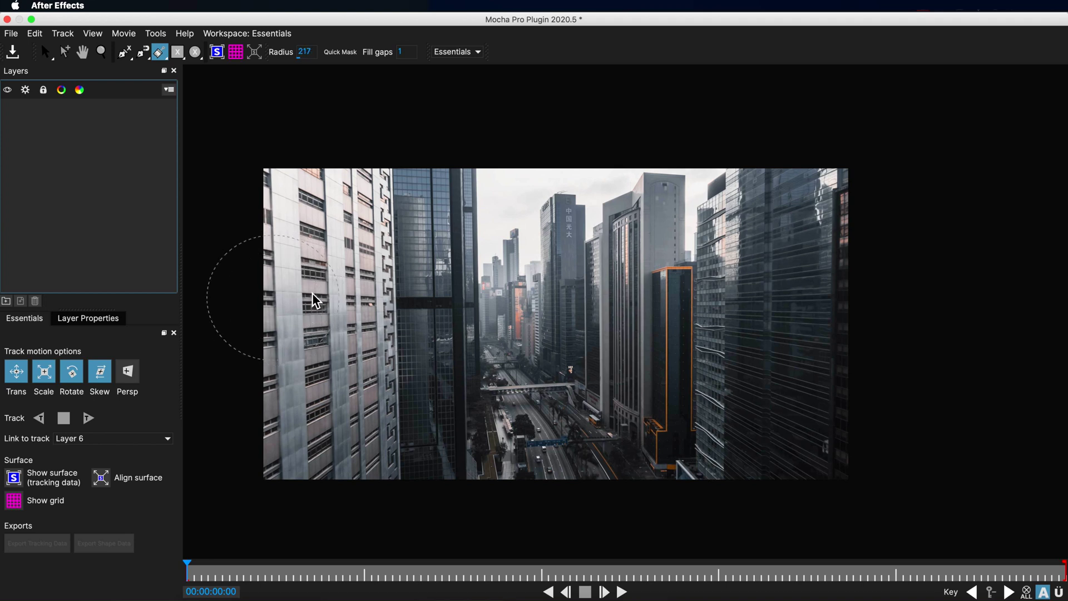
- Paint Layer 7 over the left building with the Area Brush, track it forward and review it
{"action": "left_click", "coordinate": [329, 176]}
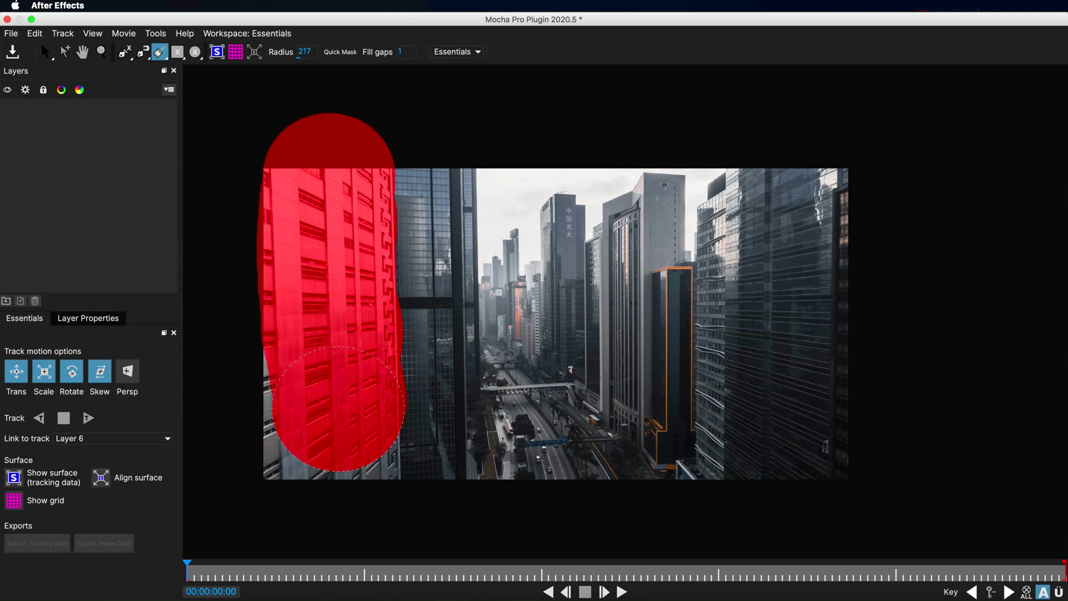
{"action": "mouse_move", "coordinate": [281, 331]}
{"action": "left_mouse_down"}
{"action": "mouse_move", "coordinate": [281, 146]}
{"action": "mouse_move", "coordinate": [325, 111]}
{"action": "left_mouse_up"}
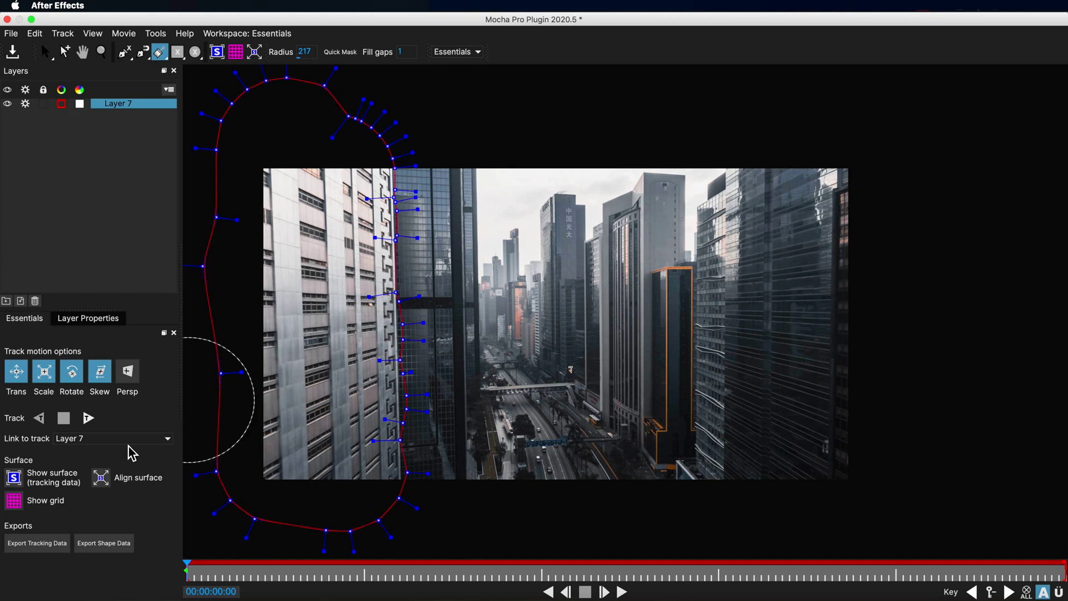
{"action": "left_click", "coordinate": [88, 418]}
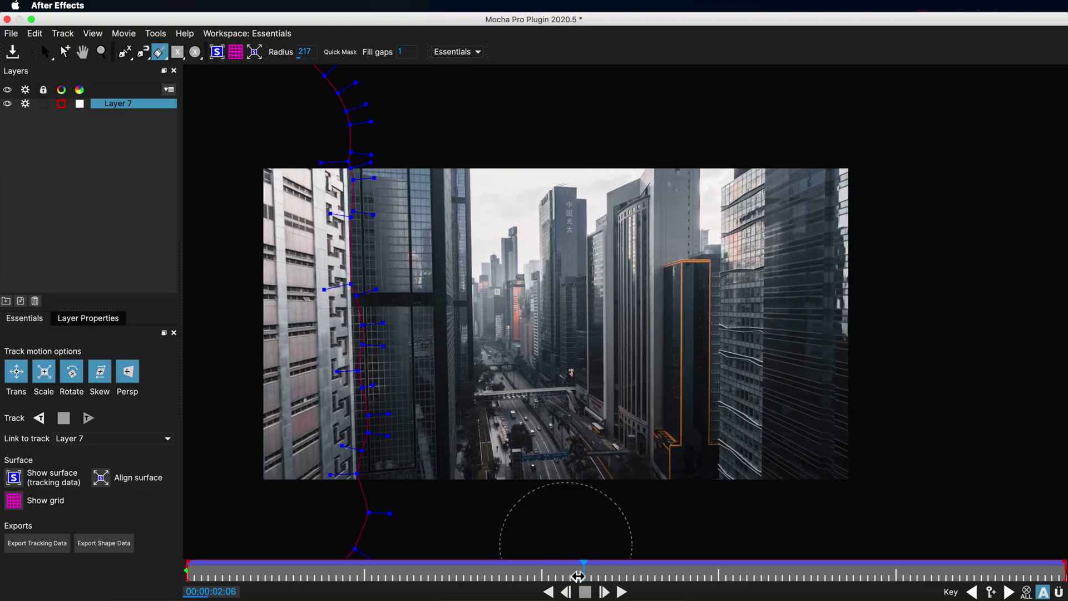
{"action": "left_click_drag", "start_coordinate": [588, 565], "coordinate": [177, 568]}
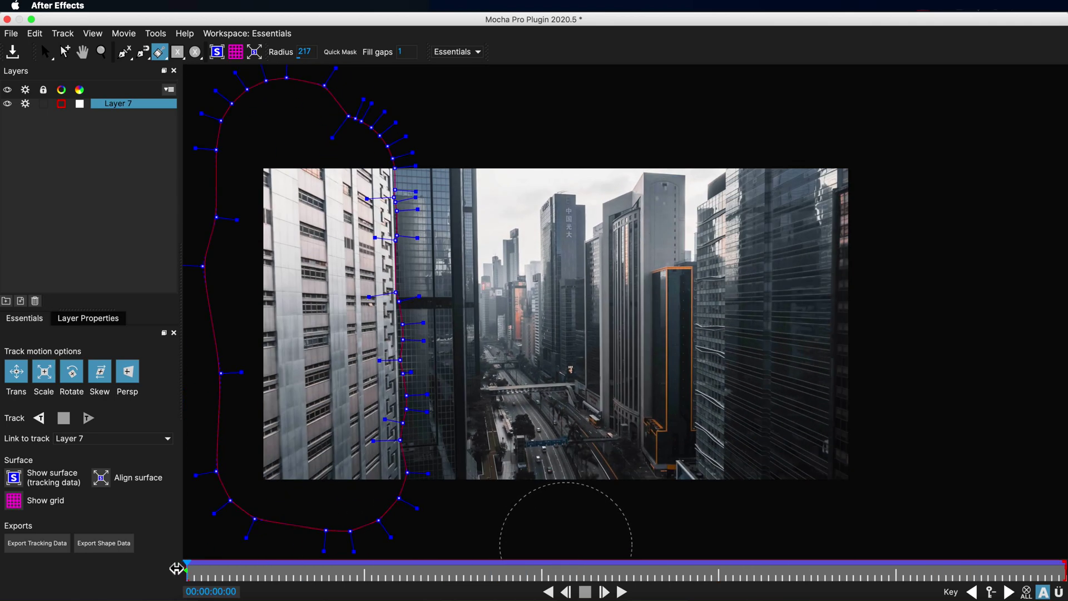
{"action": "left_click", "coordinate": [114, 152]}
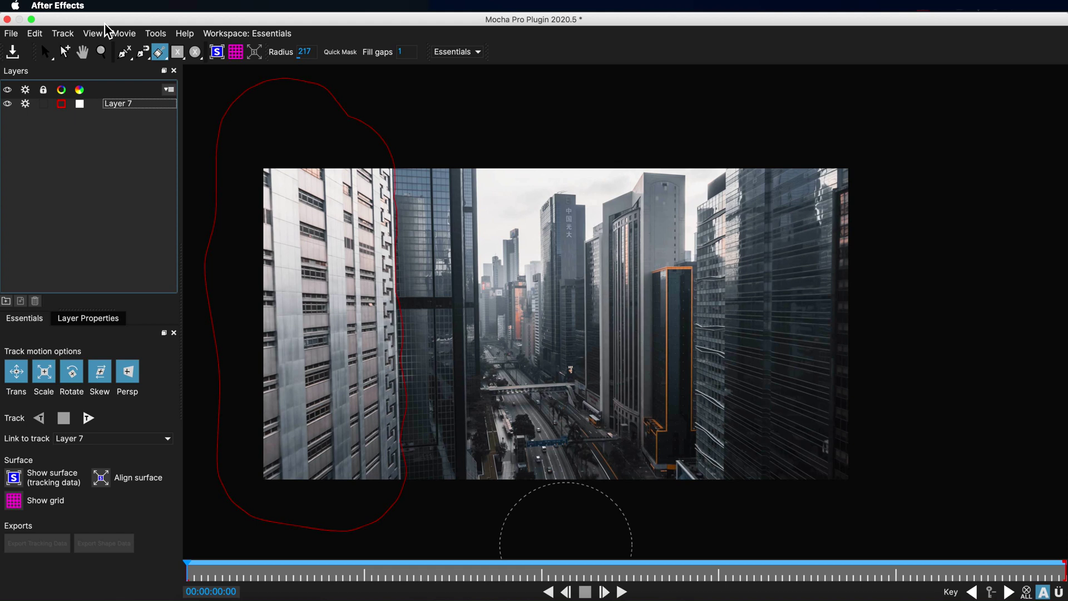
- Save and close the Mocha session, then create AE masks from the tracked shape and preview them
{"action": "key", "text": "super+s"}
{"action": "left_click", "coordinate": [7, 18]}
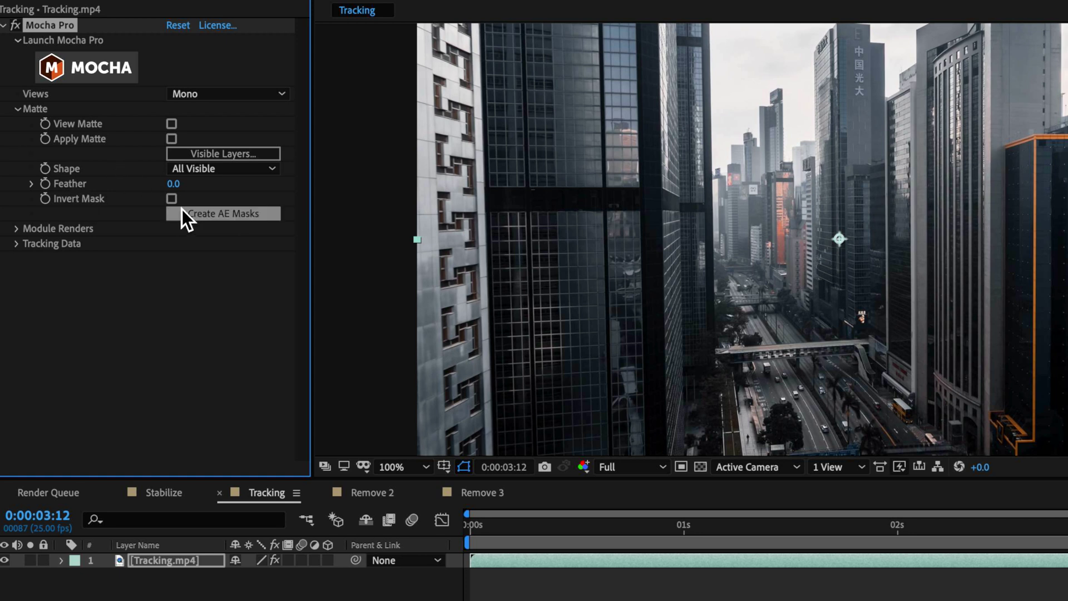
{"action": "left_click", "coordinate": [198, 214]}
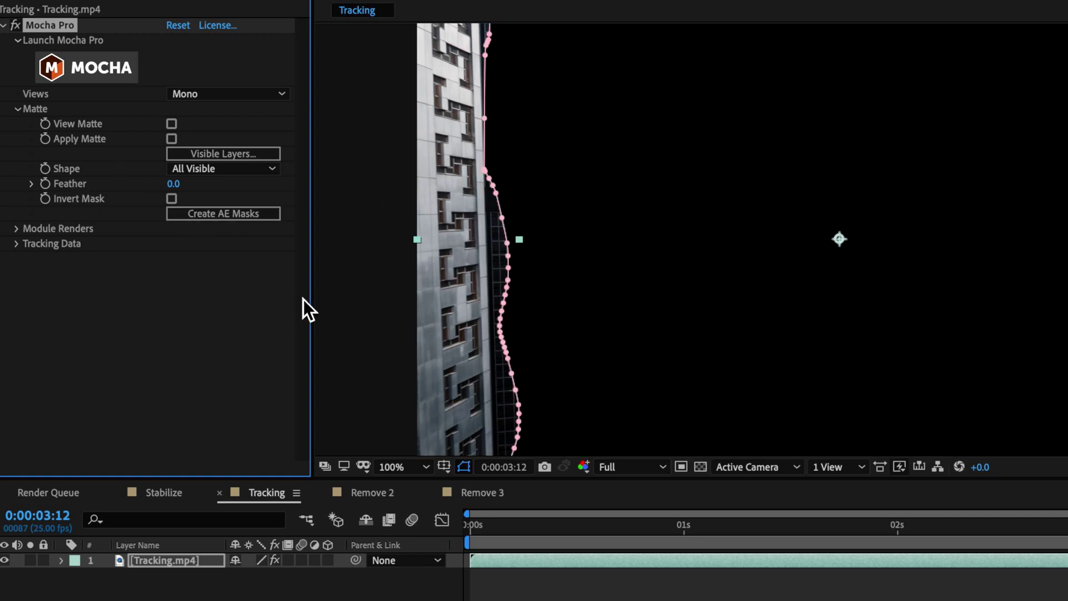
{"action": "left_click_drag", "start_coordinate": [606, 529], "coordinate": [1009, 528]}
{"action": "key", "text": "space"}
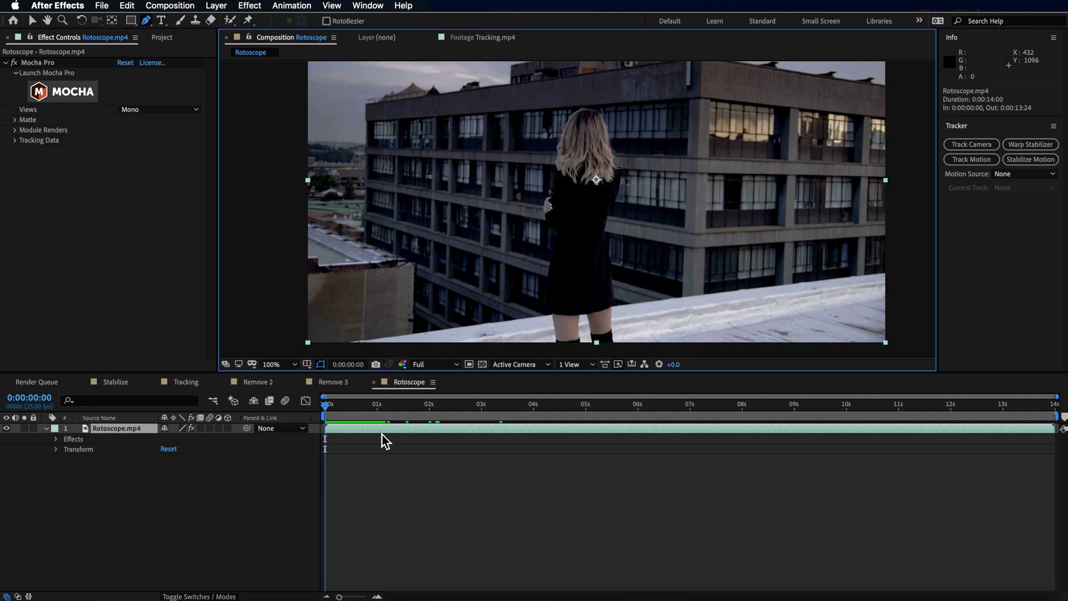
- Draw the 17-point Mask 1 around the woman's hair and shoulders, then check later frames
{"action": "left_click", "coordinate": [344, 431]}
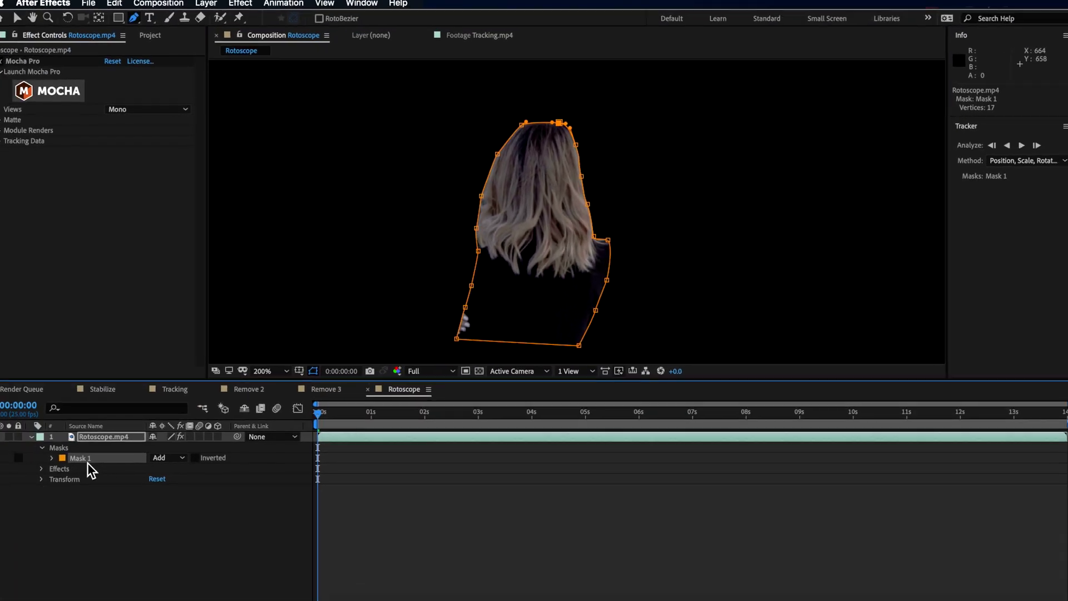
{"action": "left_click_drag", "start_coordinate": [409, 420], "coordinate": [582, 425]}
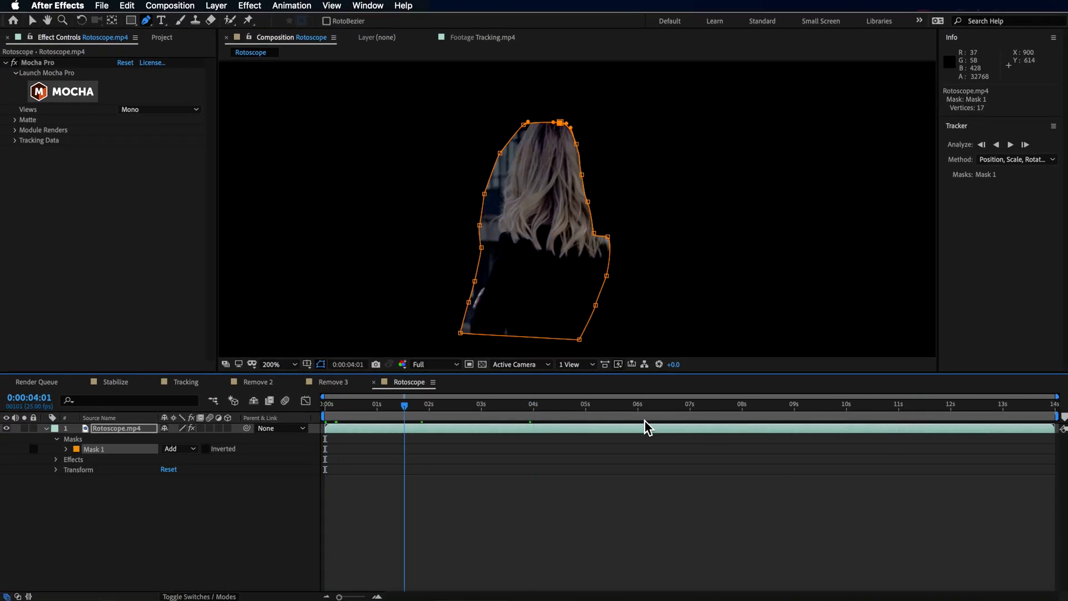
{"action": "left_click_drag", "start_coordinate": [351, 441], "coordinate": [551, 444]}
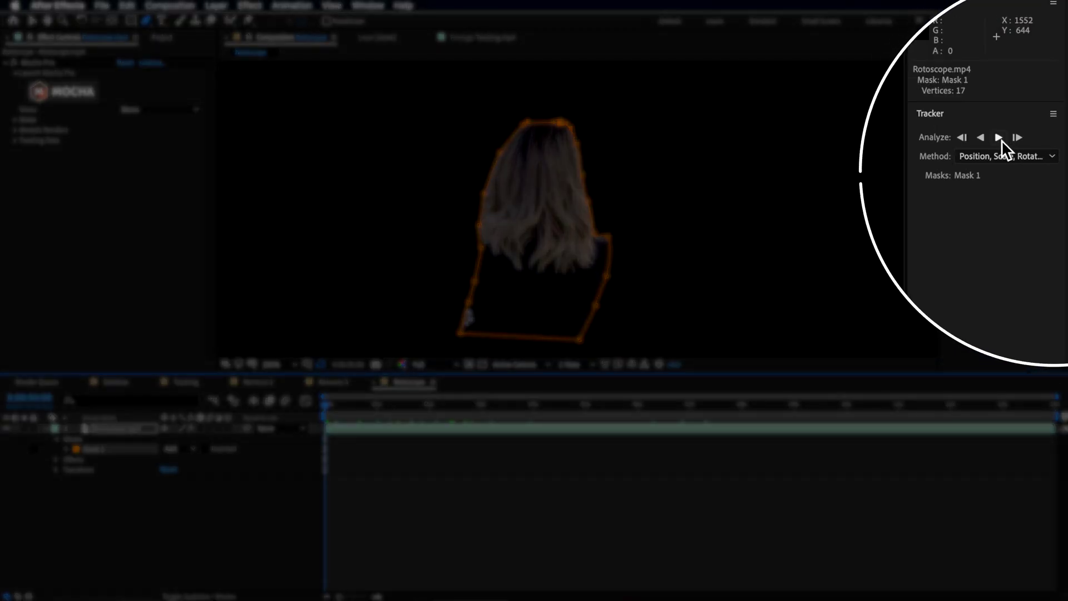
- Track Mask 1 forward with the Tracker's Analyze forward and review it on later frames
{"action": "left_click", "coordinate": [1018, 159]}
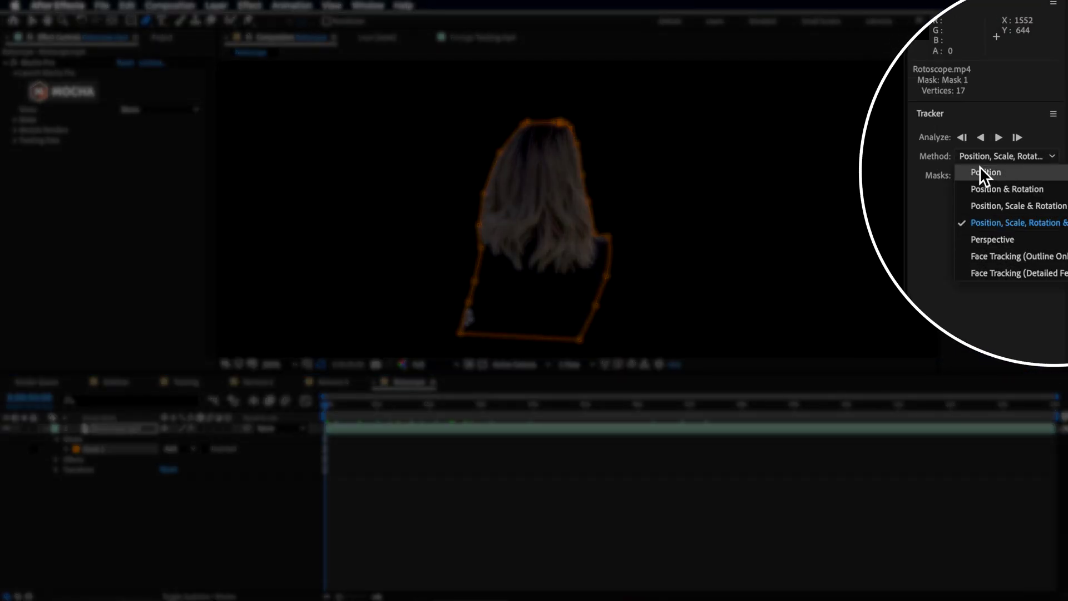
{"action": "left_click", "coordinate": [1007, 134]}
{"action": "left_click", "coordinate": [999, 137]}
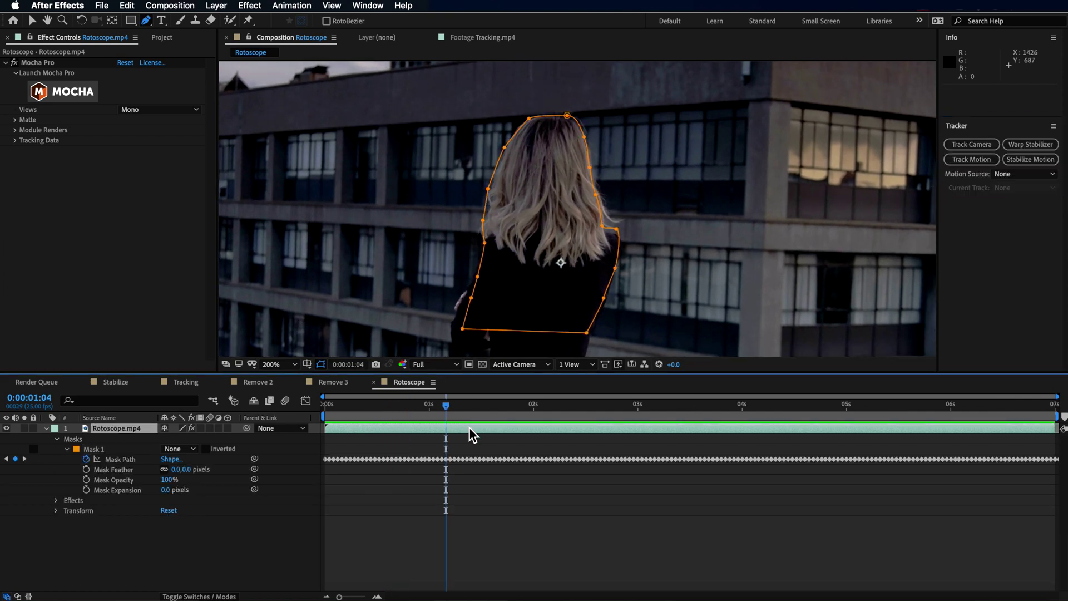
{"action": "left_click_drag", "start_coordinate": [472, 434], "coordinate": [579, 503]}
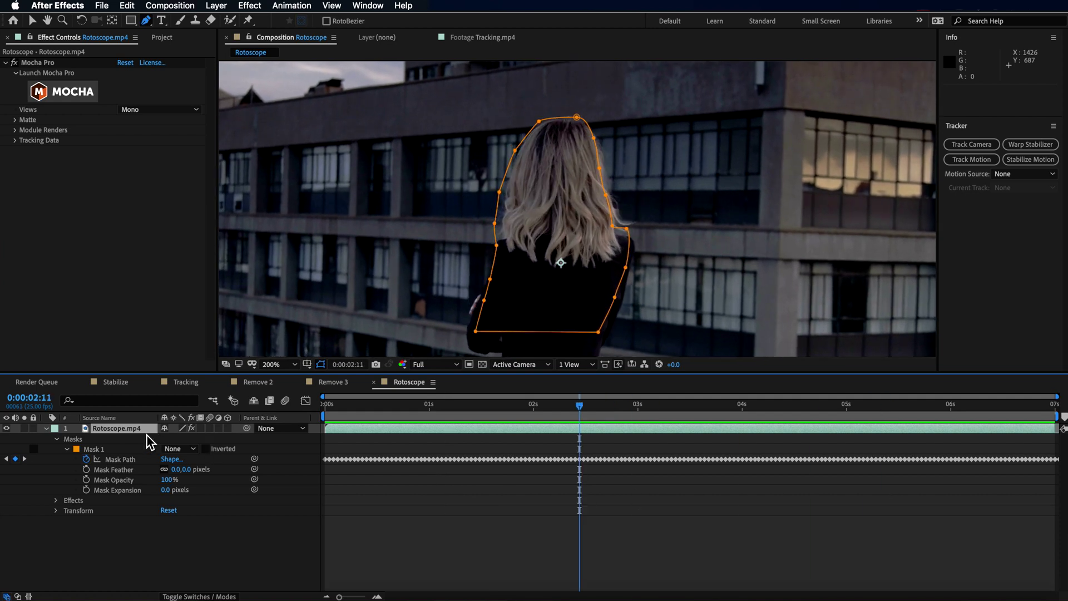
- Set Mask 1's mode to Add, deselect the layer, and preview around 3.7 seconds
{"action": "left_click", "coordinate": [179, 449]}
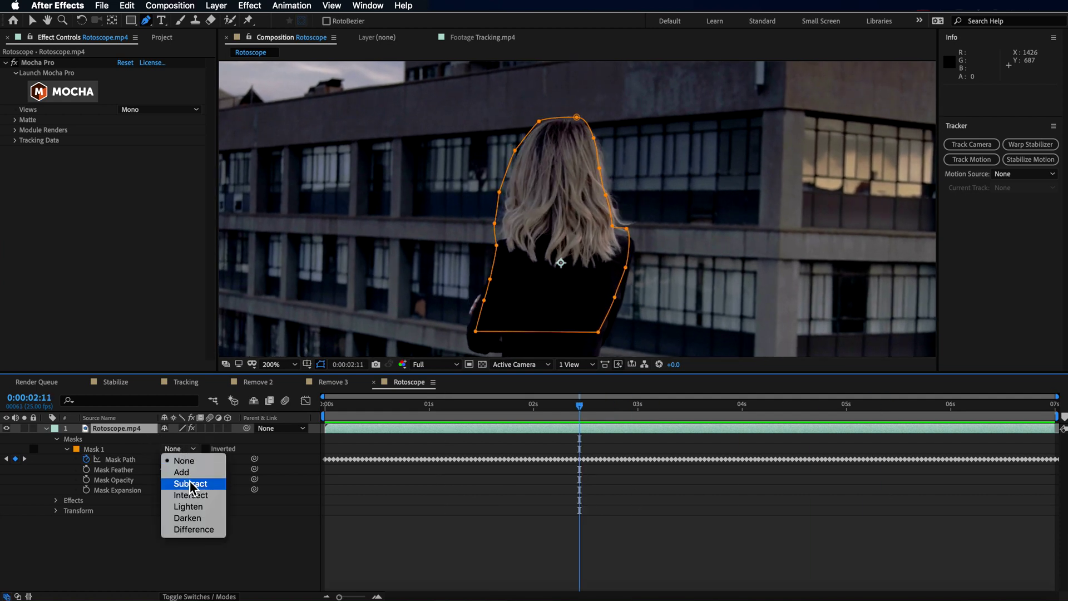
{"action": "left_click", "coordinate": [188, 472]}
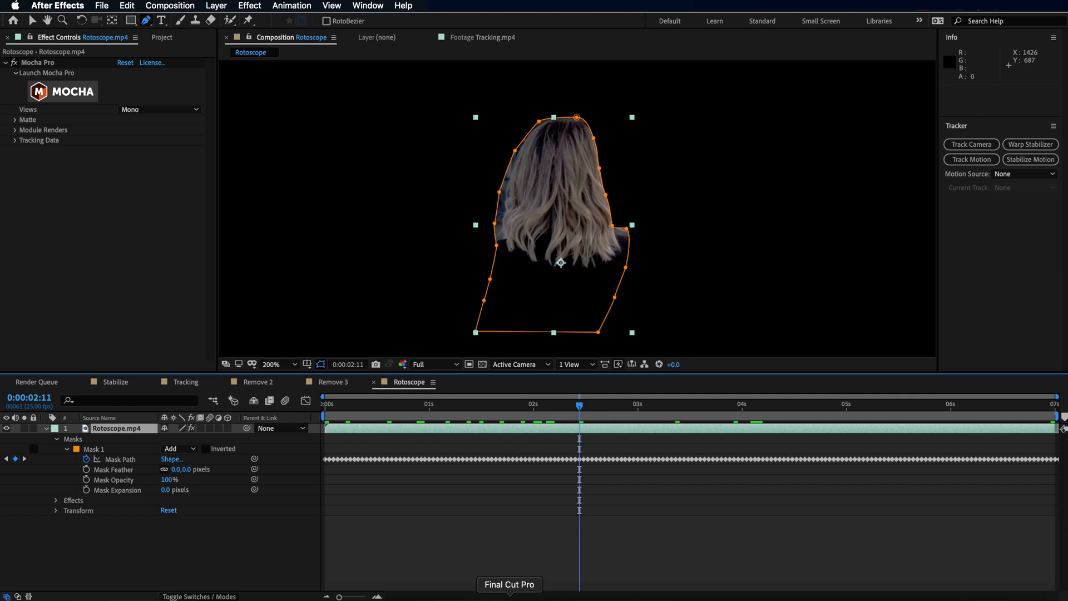
{"action": "left_click", "coordinate": [578, 376]}
{"action": "left_click", "coordinate": [720, 404]}
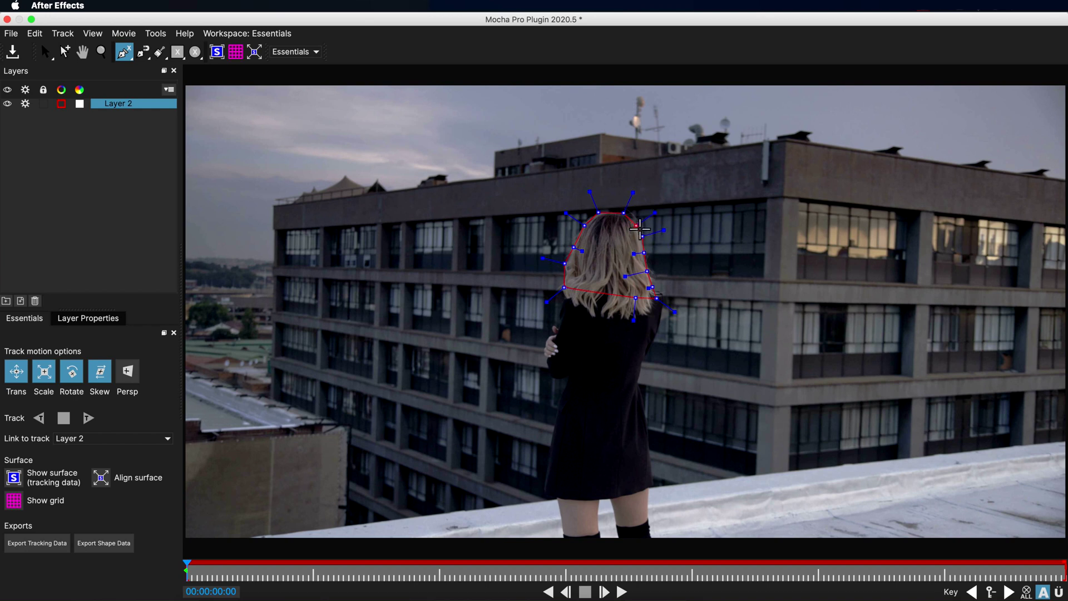
- Track the Layer 2 hair spline forward through the rooftop clip and select all its points
{"action": "key", "text": "s"}
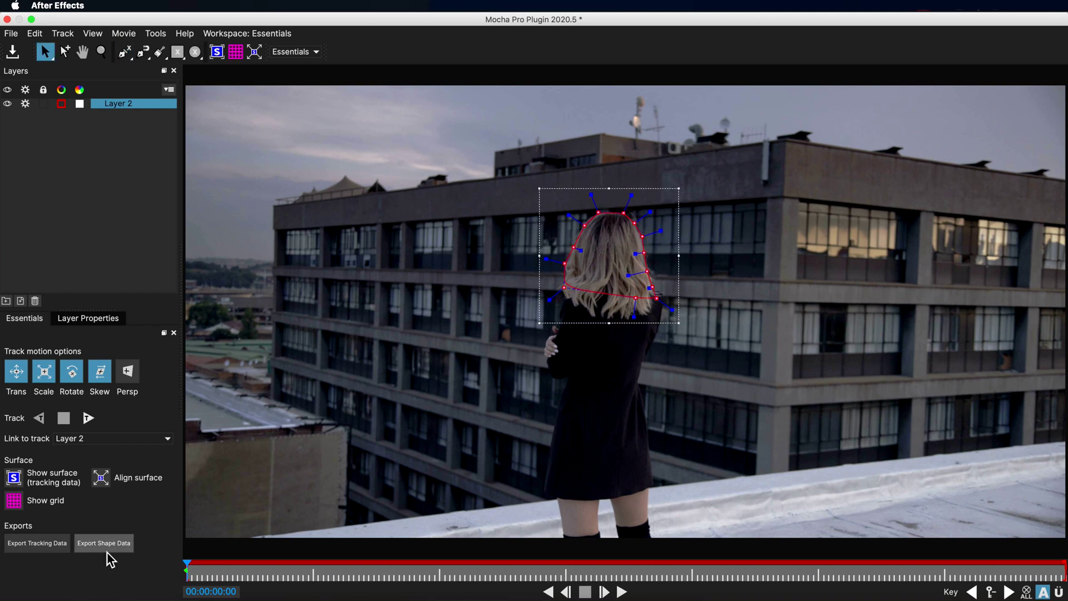
{"action": "left_click", "coordinate": [92, 421]}
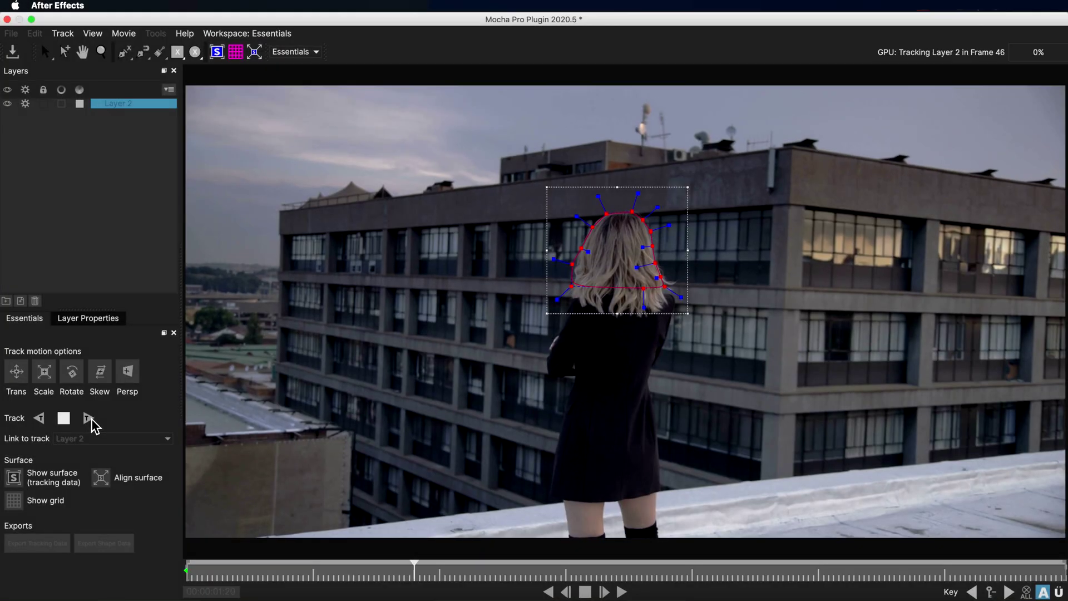
{"action": "key", "text": "x"}
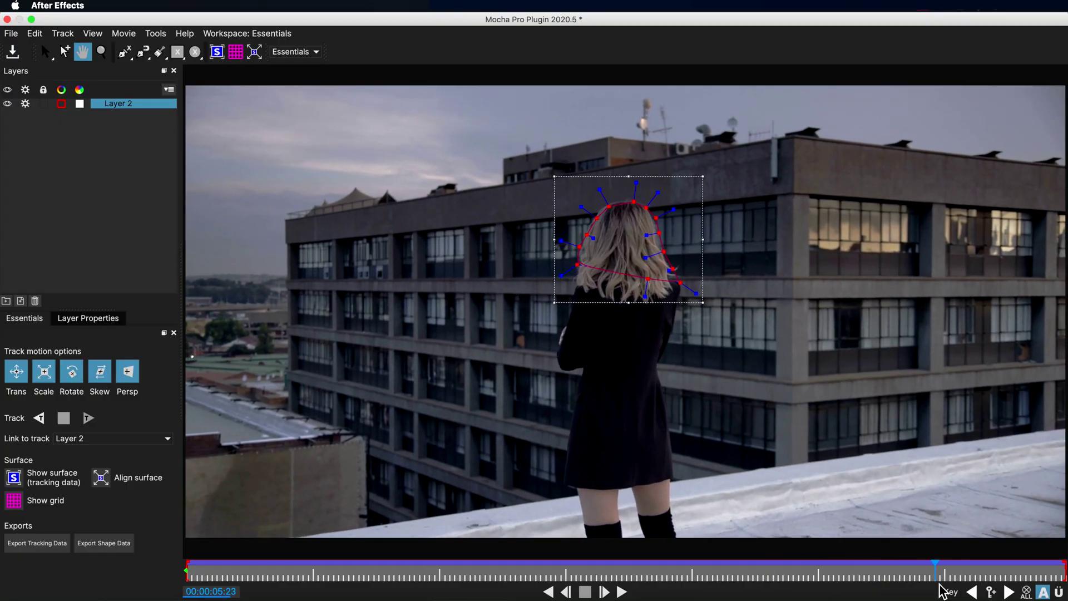
{"action": "key", "text": "s"}
{"action": "left_click_drag", "start_coordinate": [538, 147], "coordinate": [661, 254]}
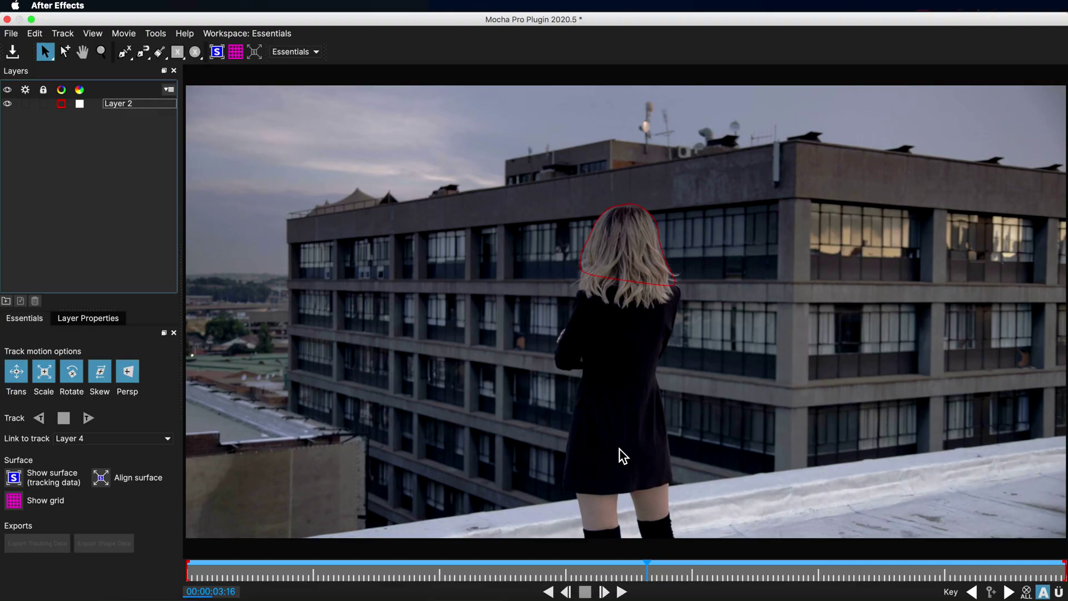
- Outline the rooftop ledge beneath the woman with a new X-Spline shape as Layer 5
{"action": "left_click_drag", "start_coordinate": [613, 449], "coordinate": [589, 360]}
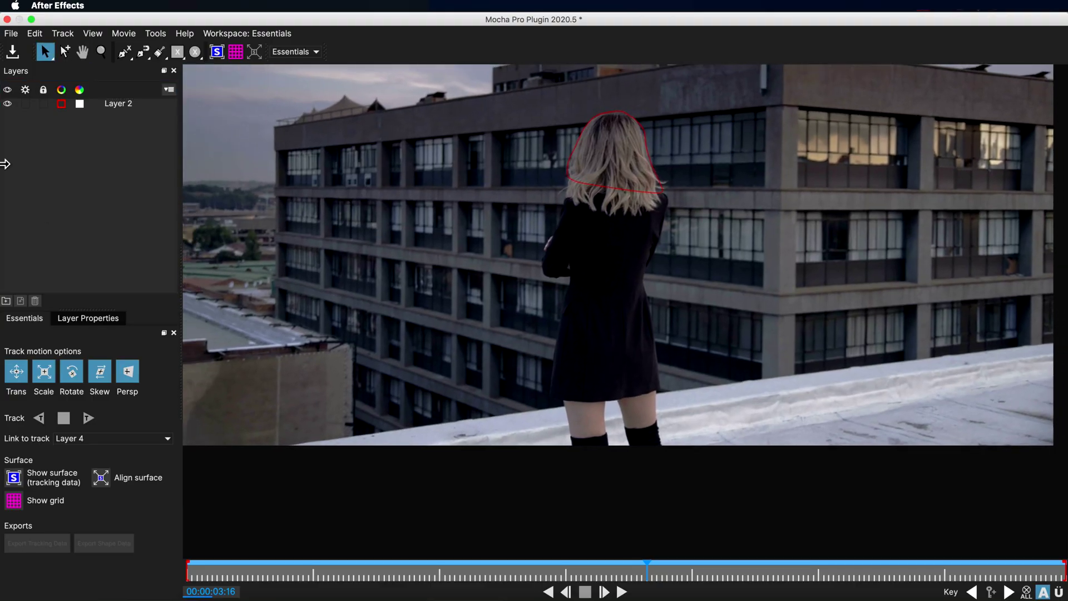
{"action": "left_click", "coordinate": [123, 53]}
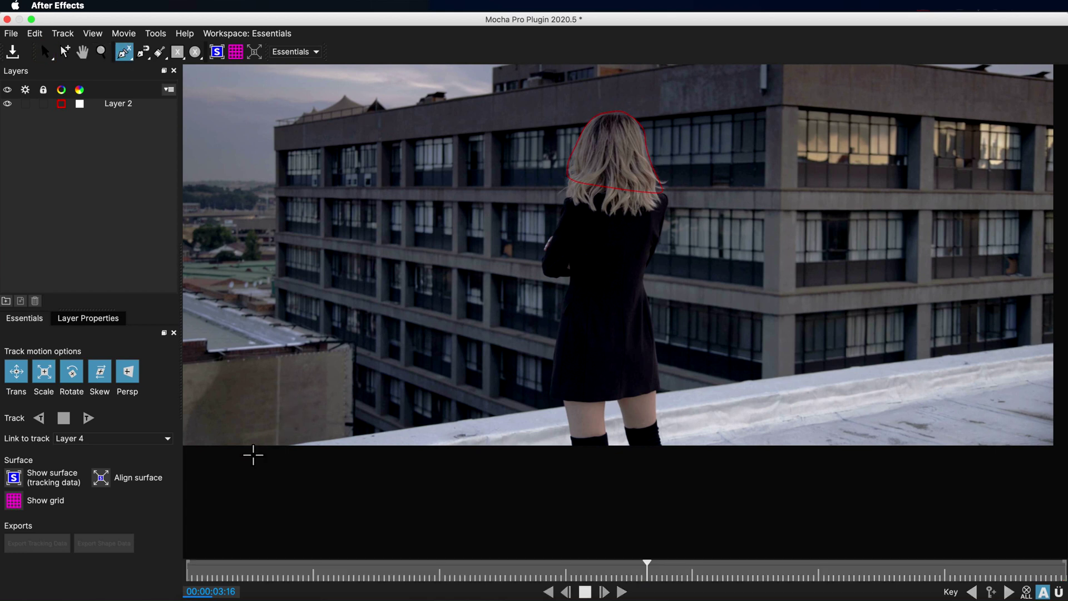
{"action": "left_click", "coordinate": [239, 456]}
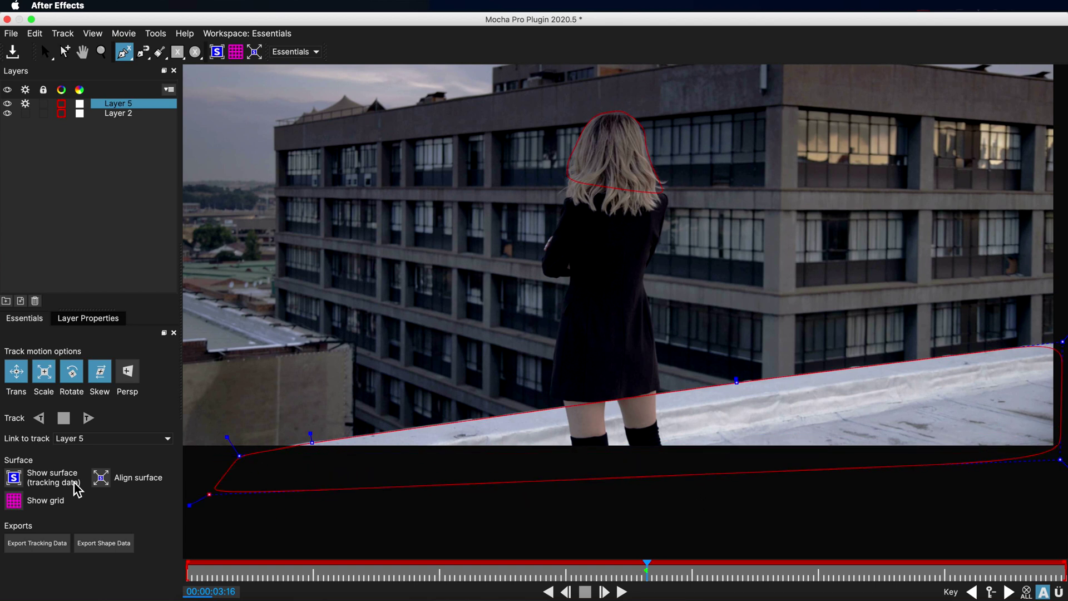
- Track the rooftop shape forward, stop partway, and review the track around 3 seconds
{"action": "key", "text": "s"}
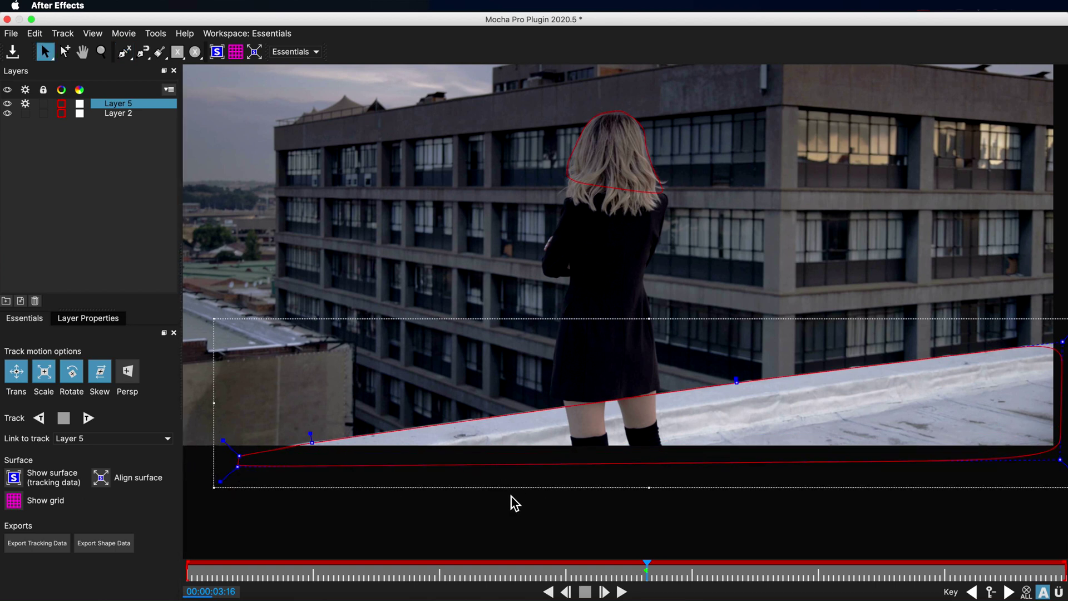
{"action": "left_click", "coordinate": [98, 418]}
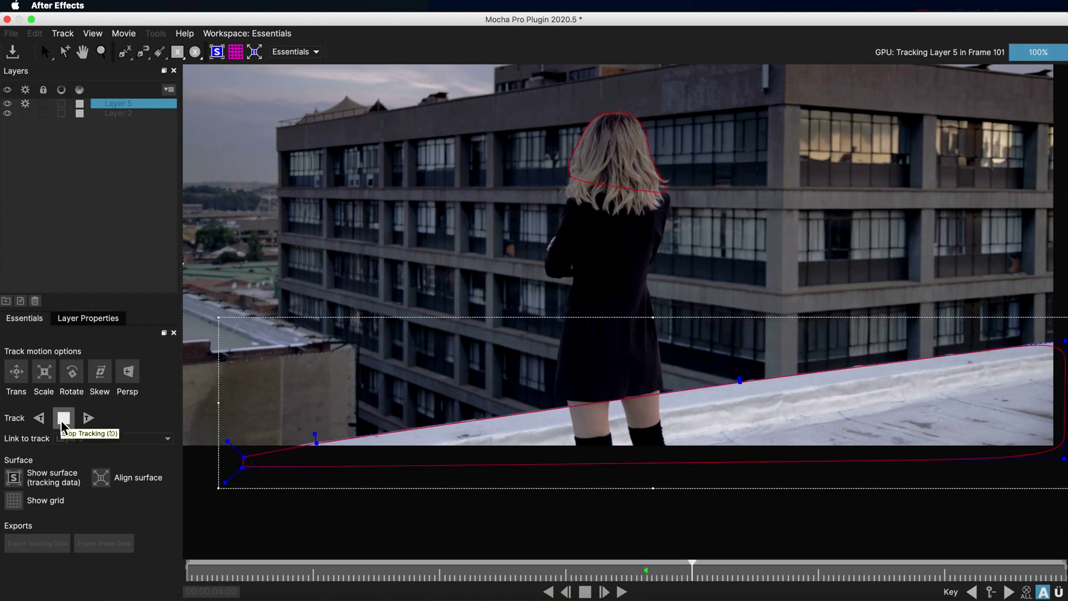
{"action": "left_click", "coordinate": [63, 418]}
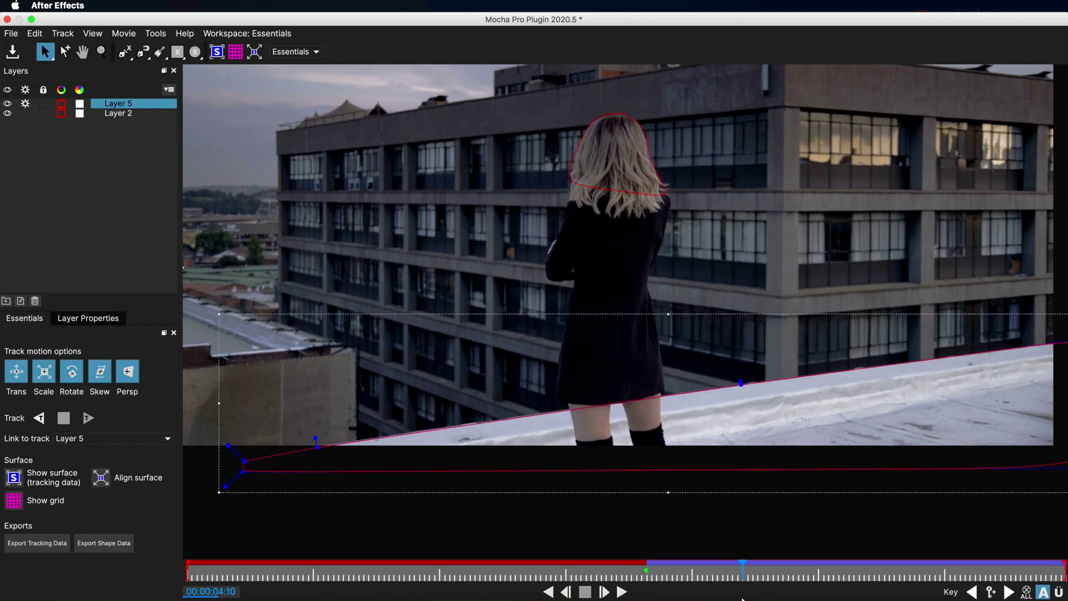
{"action": "left_click_drag", "start_coordinate": [743, 598], "coordinate": [1064, 598]}
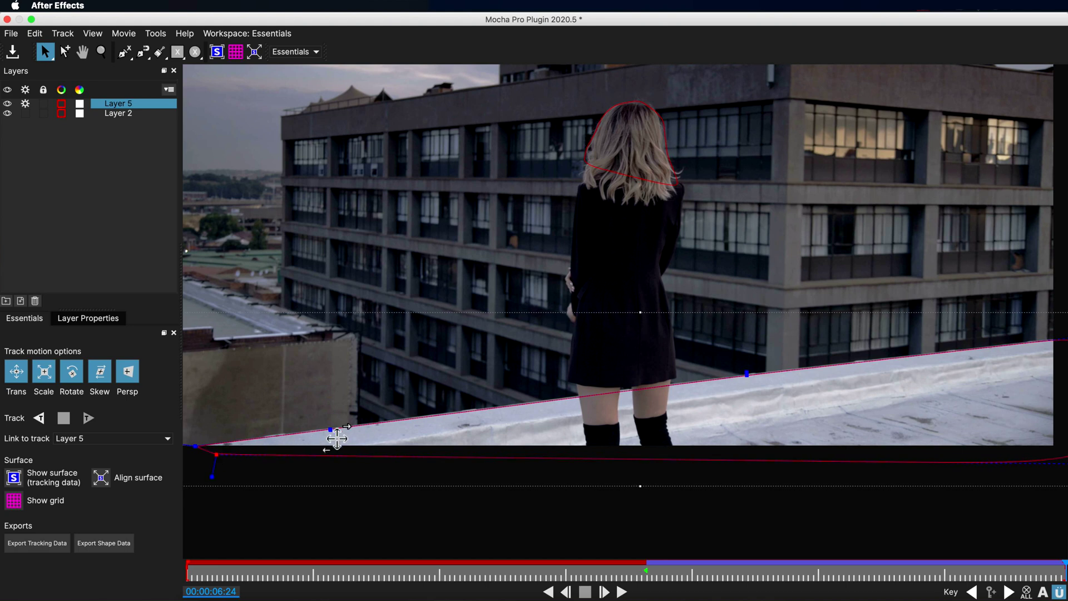
{"action": "left_click_drag", "start_coordinate": [857, 577], "coordinate": [792, 578]}
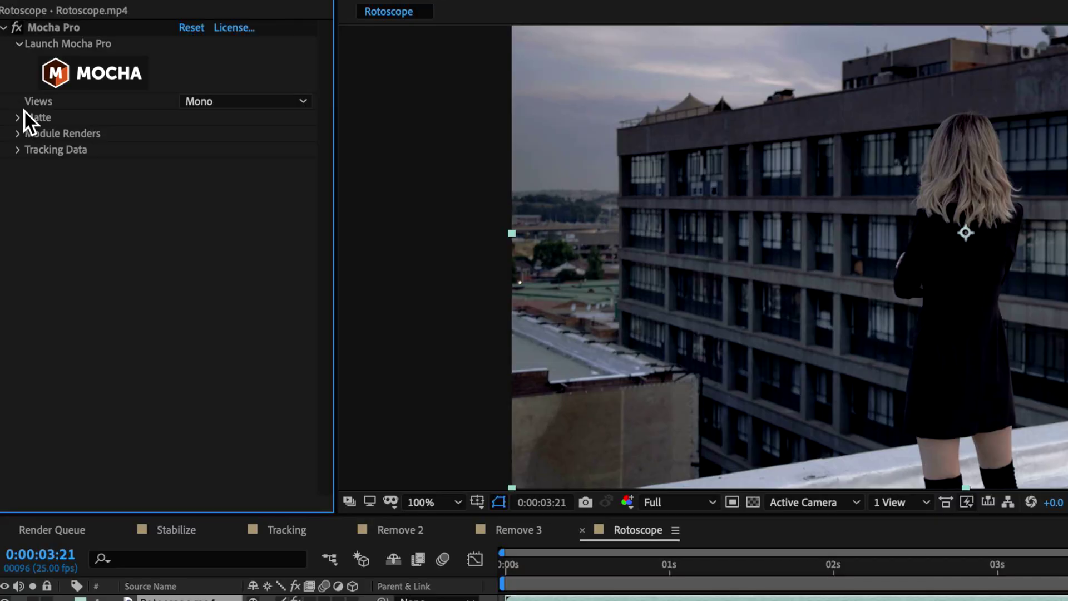
- Turn Mocha's Layer 2 and Layer 5 shapes into After Effects masks on Rotoscope.mp4
{"action": "left_click", "coordinate": [10, 119]}
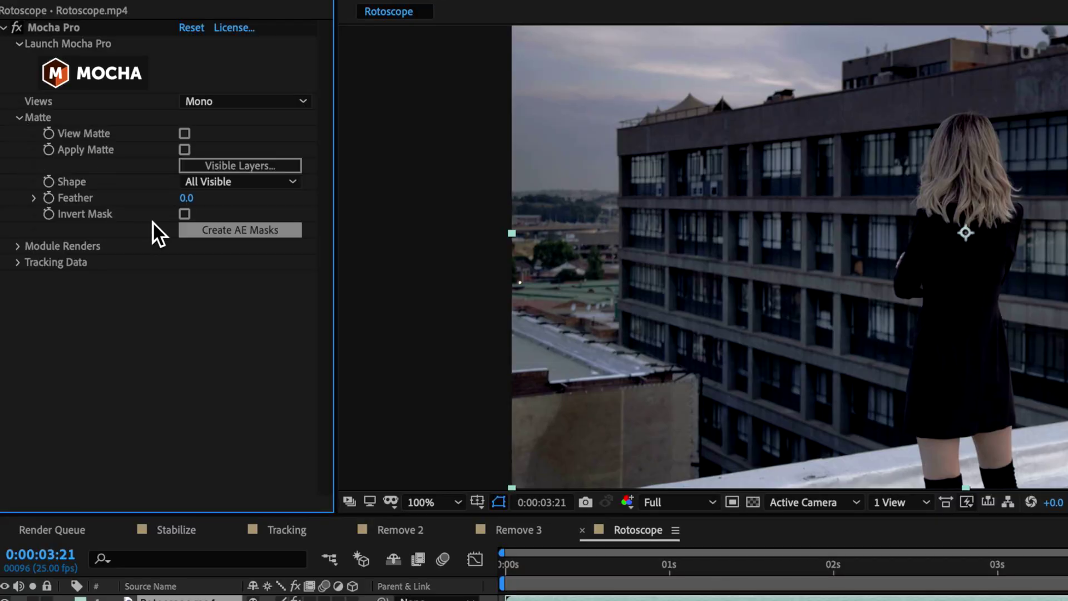
{"action": "left_click", "coordinate": [252, 230]}
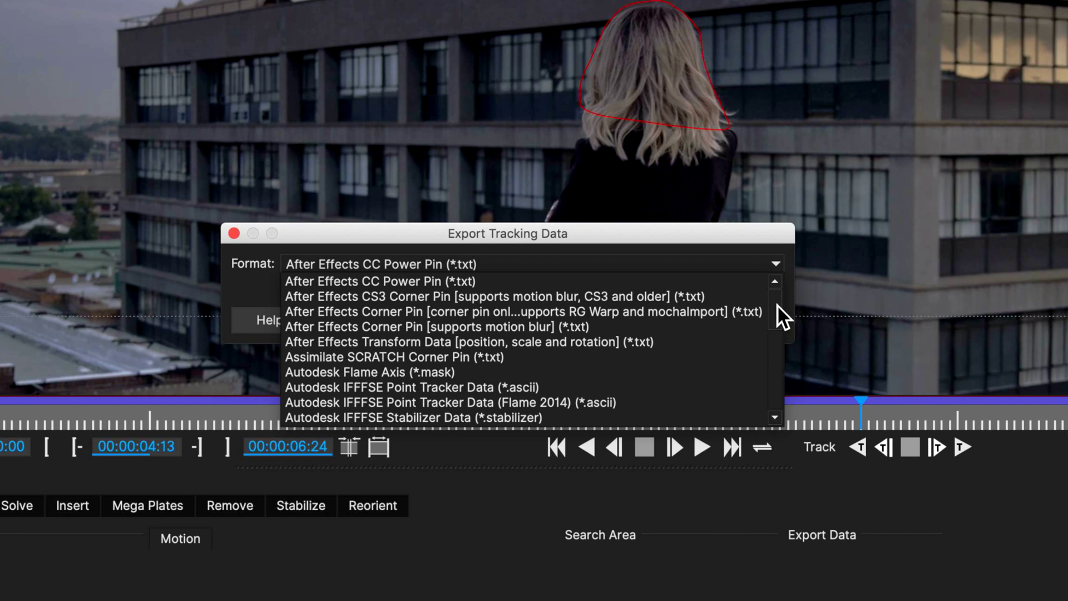
- Browse the Format list in Export Tracking Data, then close the dialog without exporting
{"action": "left_click_drag", "start_coordinate": [777, 306], "coordinate": [771, 392]}
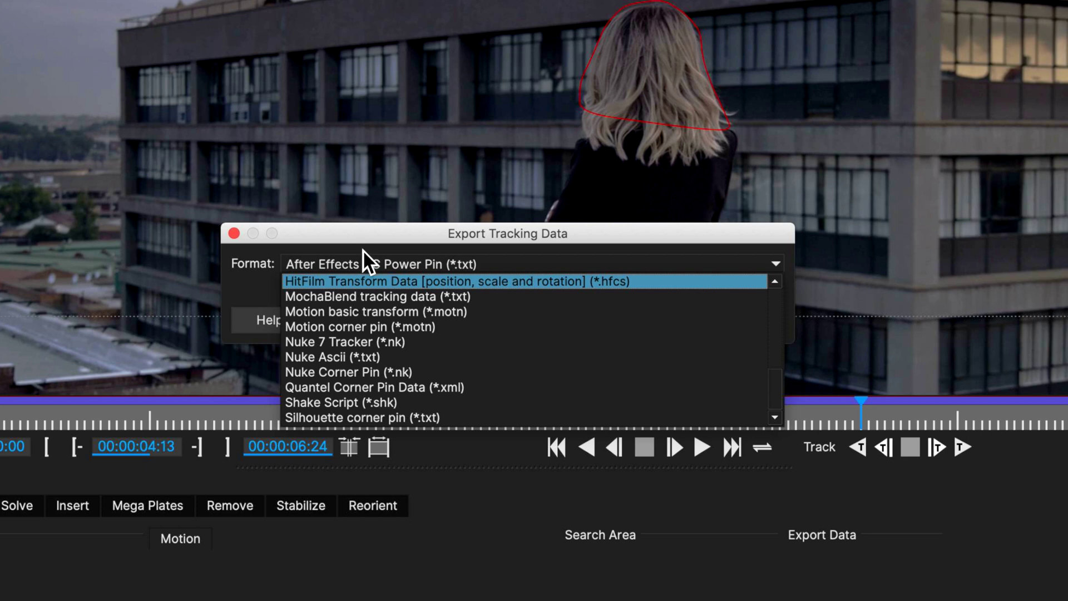
{"action": "scroll", "coordinate": [520, 358], "scroll_direction": "up", "scroll_amount": 3}
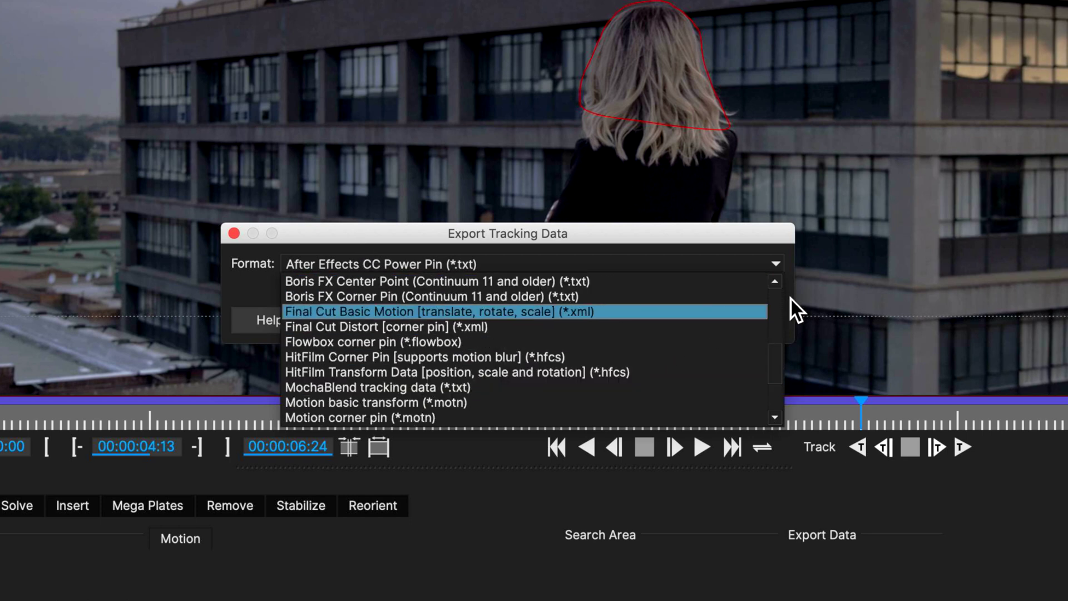
{"action": "left_click_drag", "start_coordinate": [777, 348], "coordinate": [776, 390]}
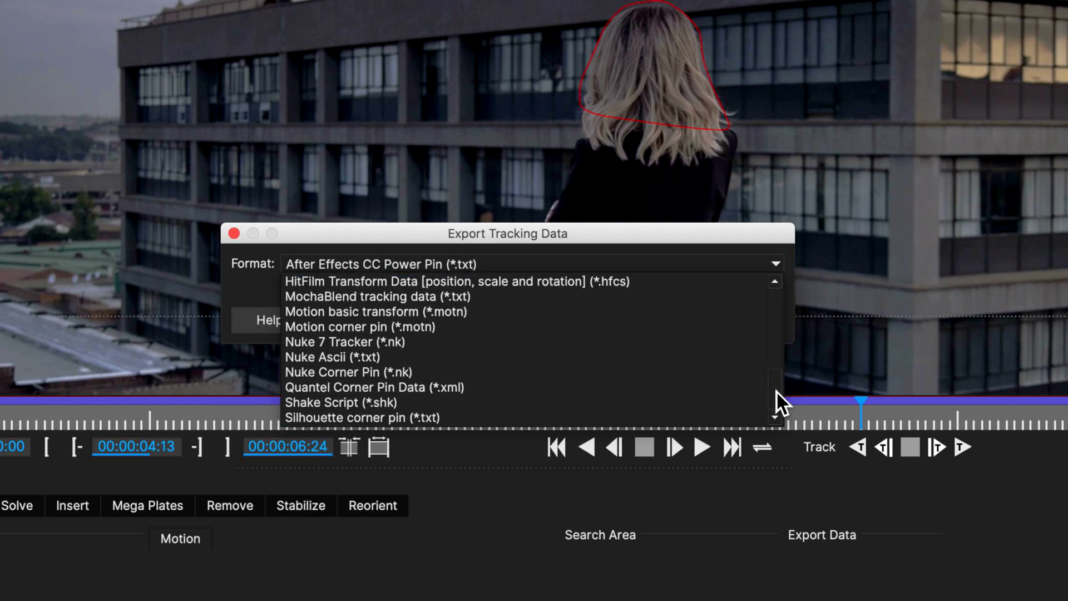
{"action": "left_click", "coordinate": [234, 234]}
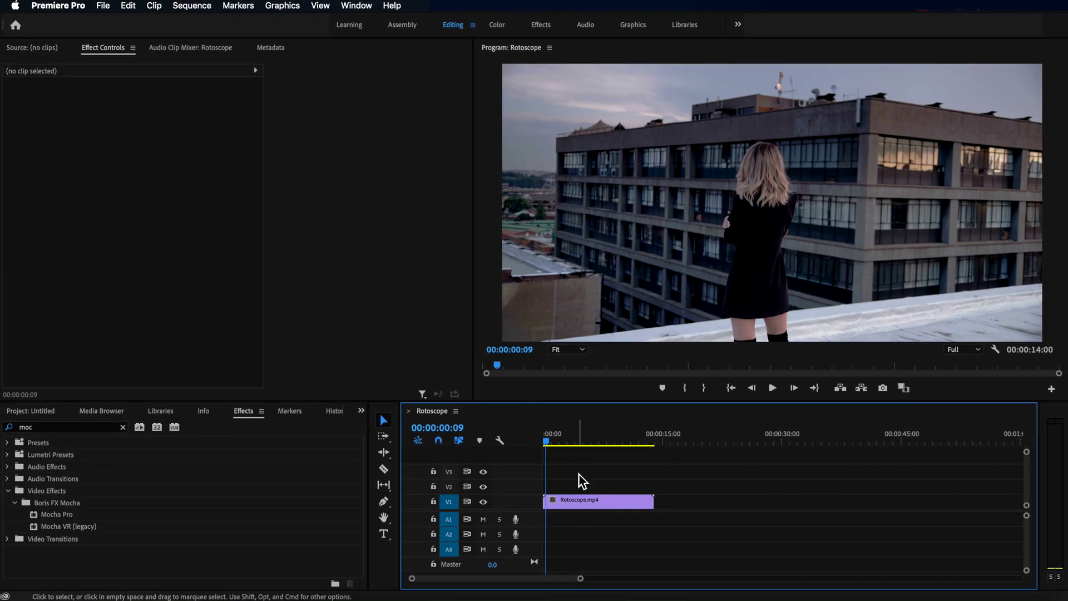
- Apply the Boris FX Mocha Pro effect to the Rotoscope.mp4 clip on V1 and scrub its frames
{"action": "left_click", "coordinate": [565, 503]}
{"action": "left_click_drag", "start_coordinate": [42, 516], "coordinate": [573, 510]}
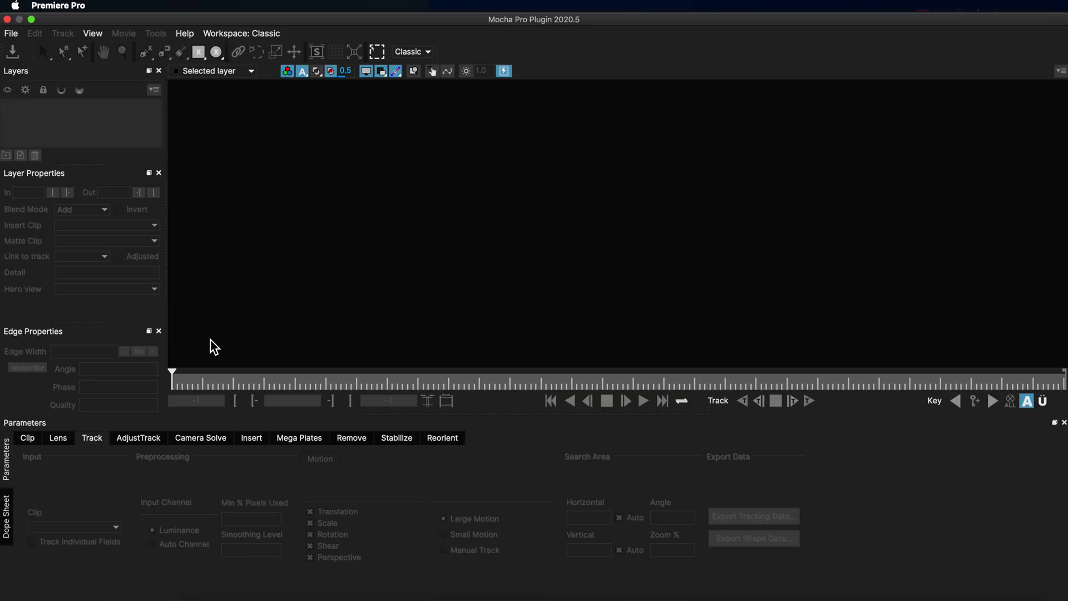
{"action": "left_click", "coordinate": [372, 384]}
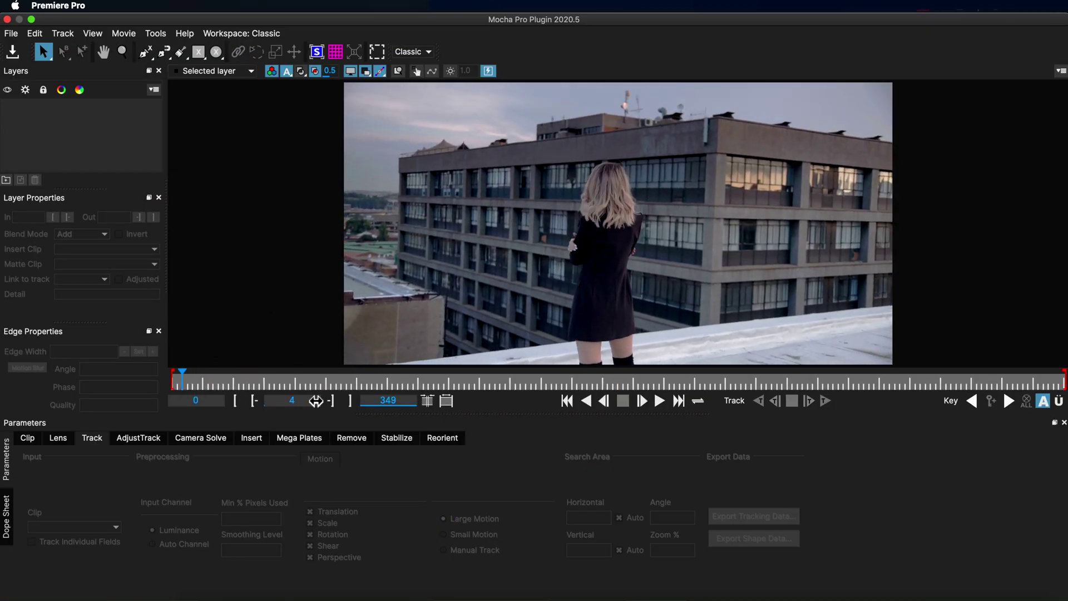
{"action": "left_click", "coordinate": [359, 384]}
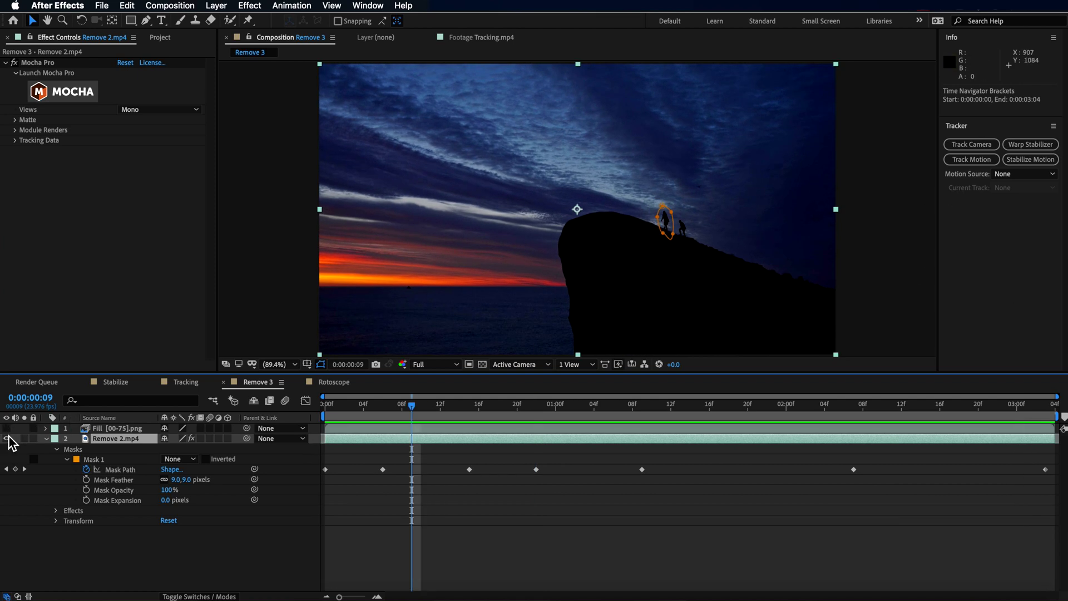
- Deselect the layer, zoom the composition view to 200%, and stop the preview
{"action": "left_click", "coordinate": [443, 549]}
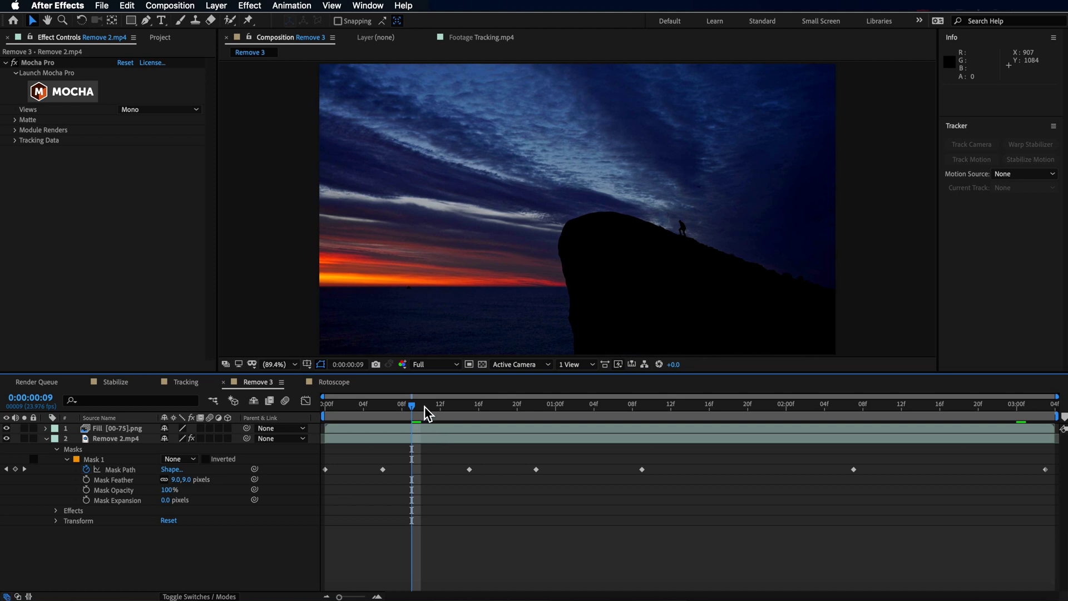
{"action": "key", "text": "slash"}
{"action": "key", "text": "period"}
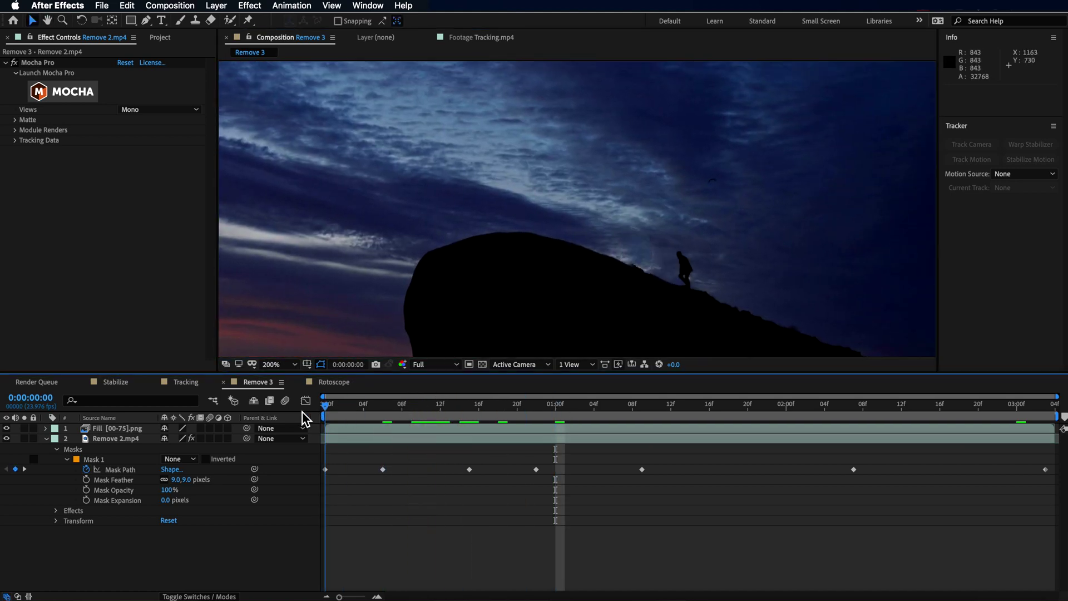
{"action": "key", "text": "space"}
{"action": "key", "text": "space"}
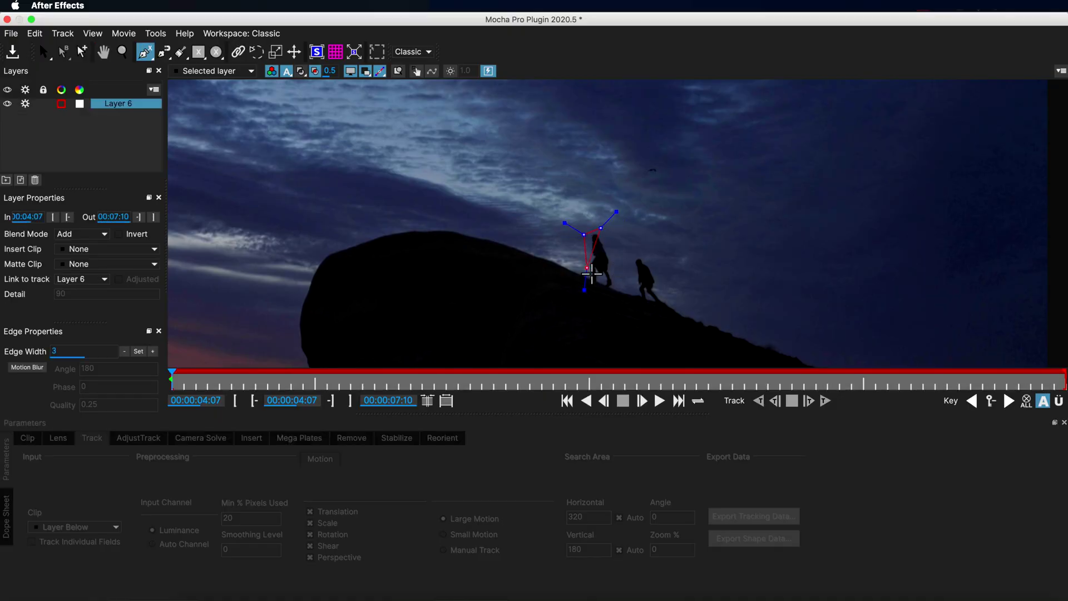
- Close the upper-climber outline, switch to the Essentials workspace, and track it forward to the clip end
{"action": "right_click", "coordinate": [618, 240]}
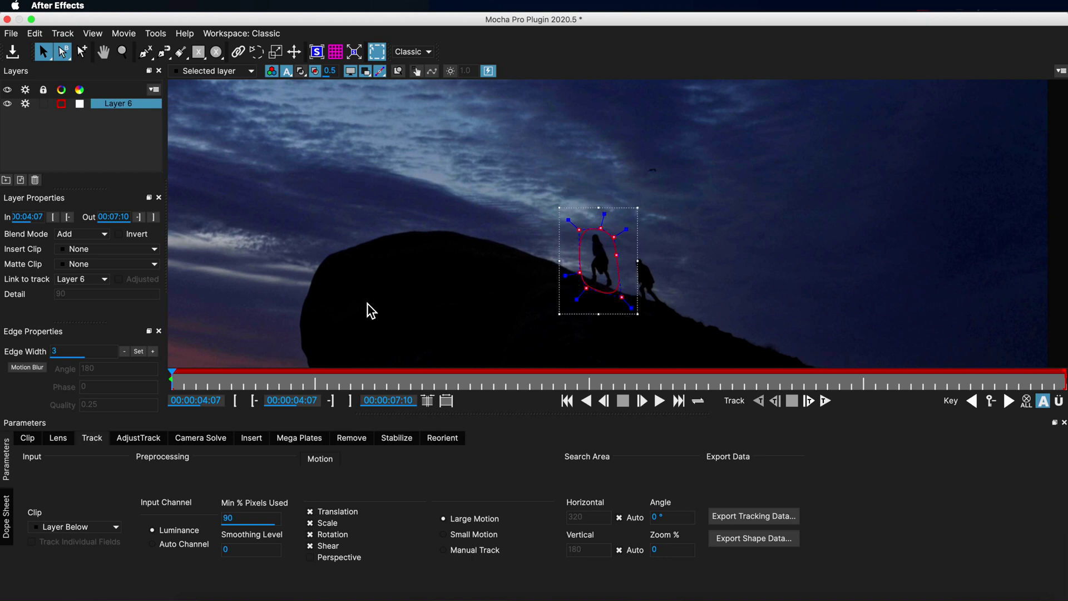
{"action": "left_click", "coordinate": [417, 64]}
{"action": "left_click", "coordinate": [64, 418]}
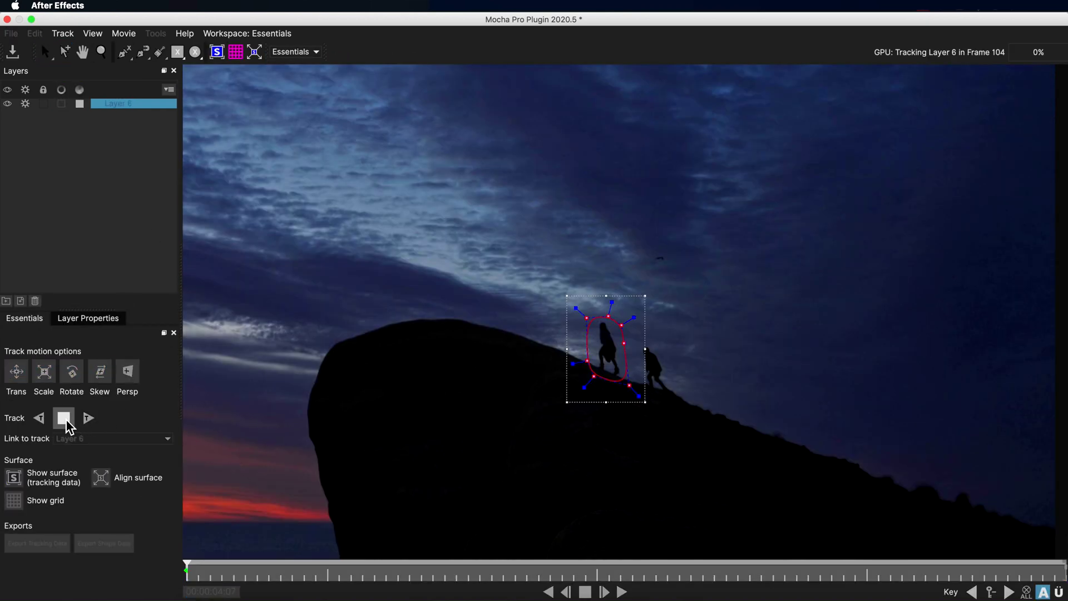
{"action": "left_click", "coordinate": [66, 419]}
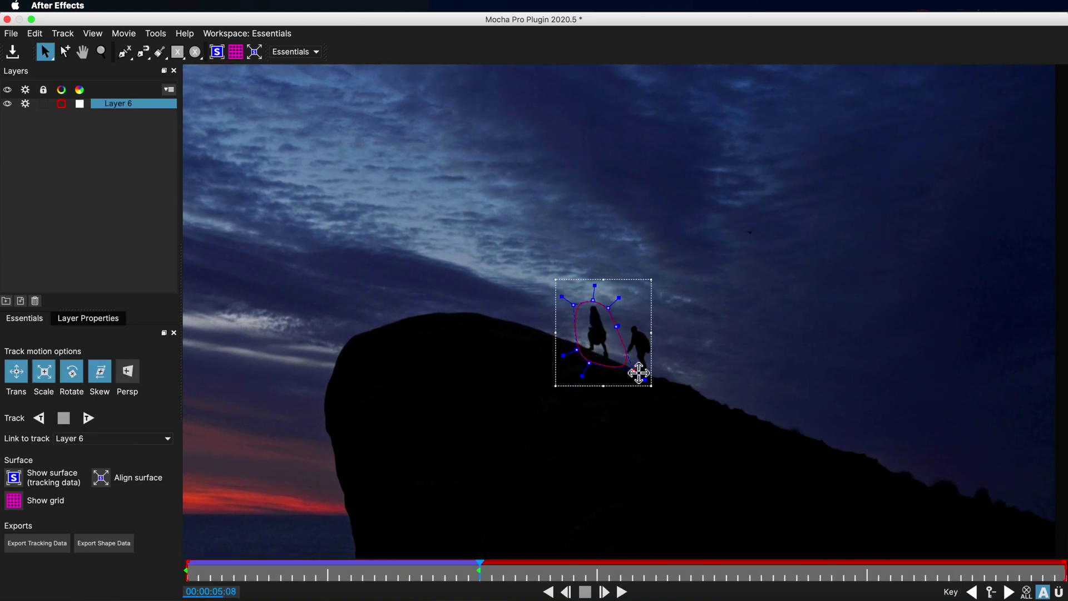
{"action": "left_click", "coordinate": [88, 418]}
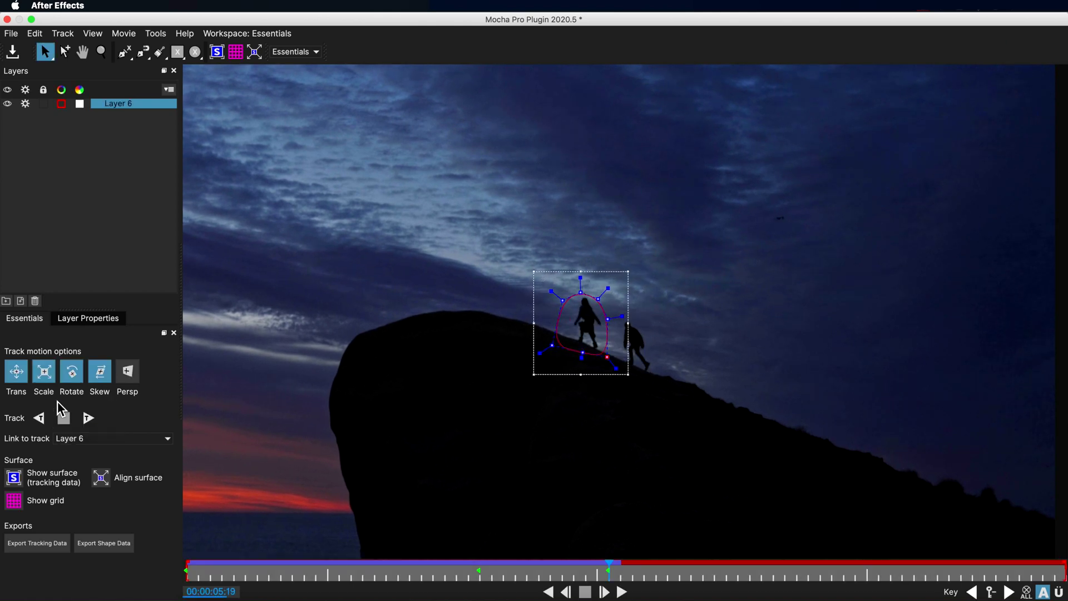
{"action": "left_click", "coordinate": [64, 417]}
{"action": "left_click", "coordinate": [66, 420]}
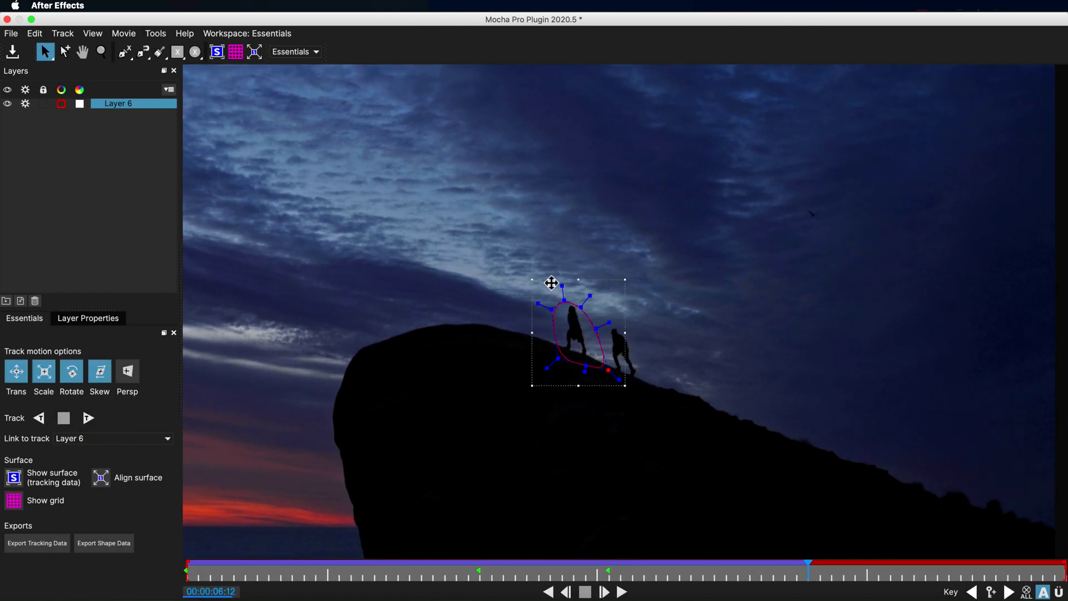
{"action": "left_click", "coordinate": [88, 419]}
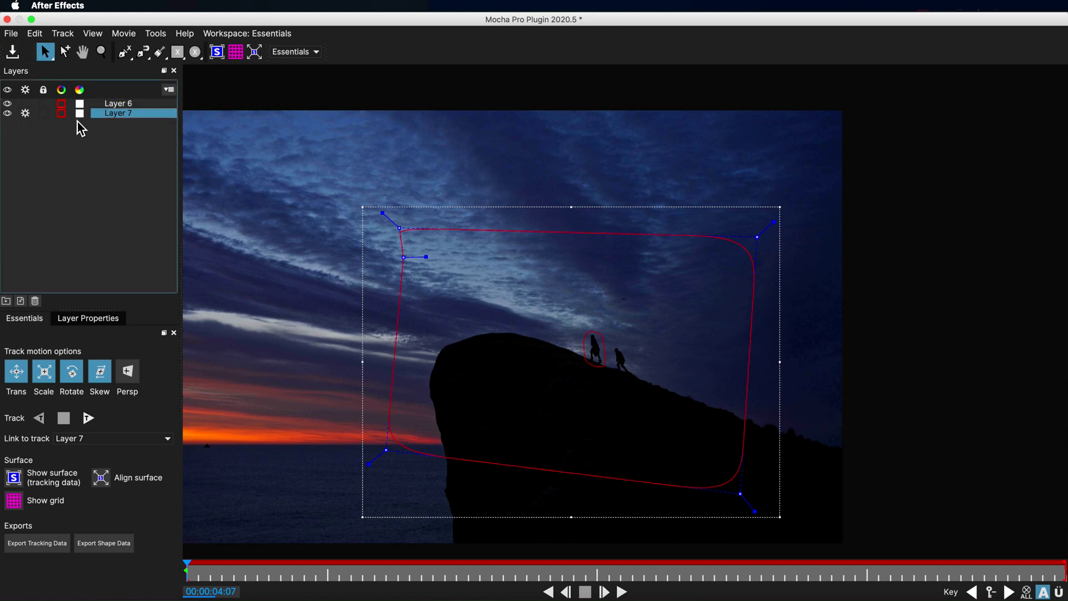
- Rename the hillside spline layer to BG and track it forward through the clip
{"action": "left_click", "coordinate": [116, 105]}
{"action": "left_click", "coordinate": [119, 116]}
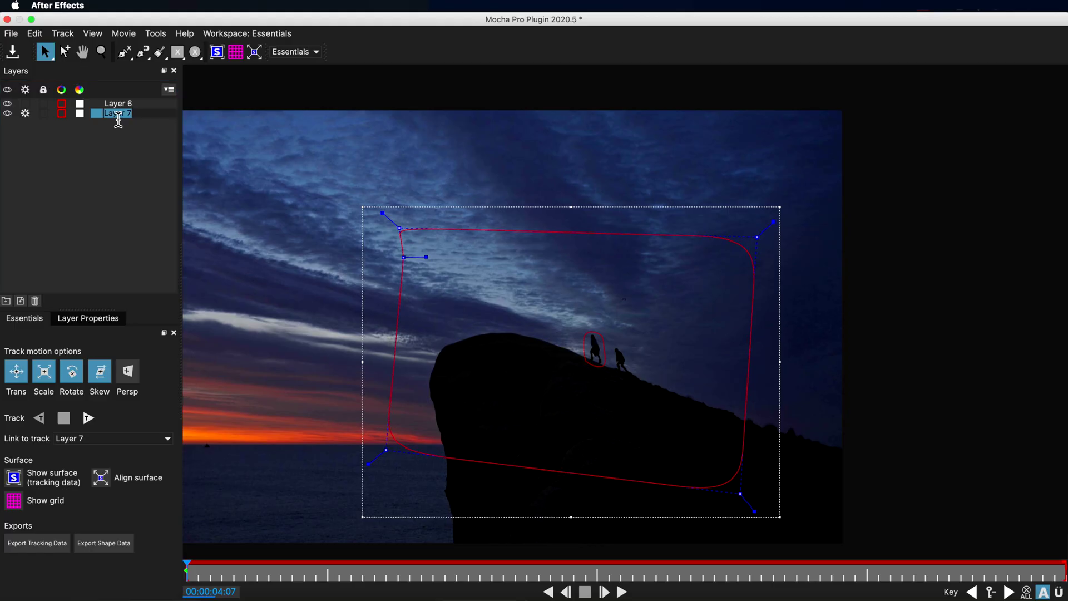
{"action": "type", "text": "BG"}
{"action": "key", "text": "Return"}
{"action": "left_click", "coordinate": [89, 420]}
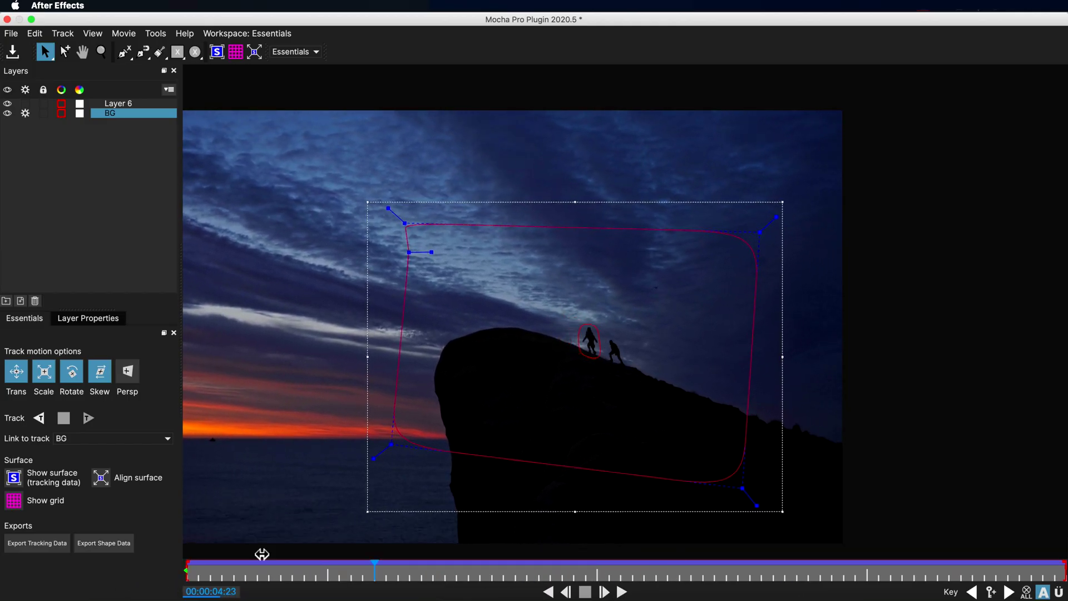
- On the first frame in the Classic workspace, render a Remove test frame for Layer 6
{"action": "left_click_drag", "start_coordinate": [725, 575], "coordinate": [187, 575]}
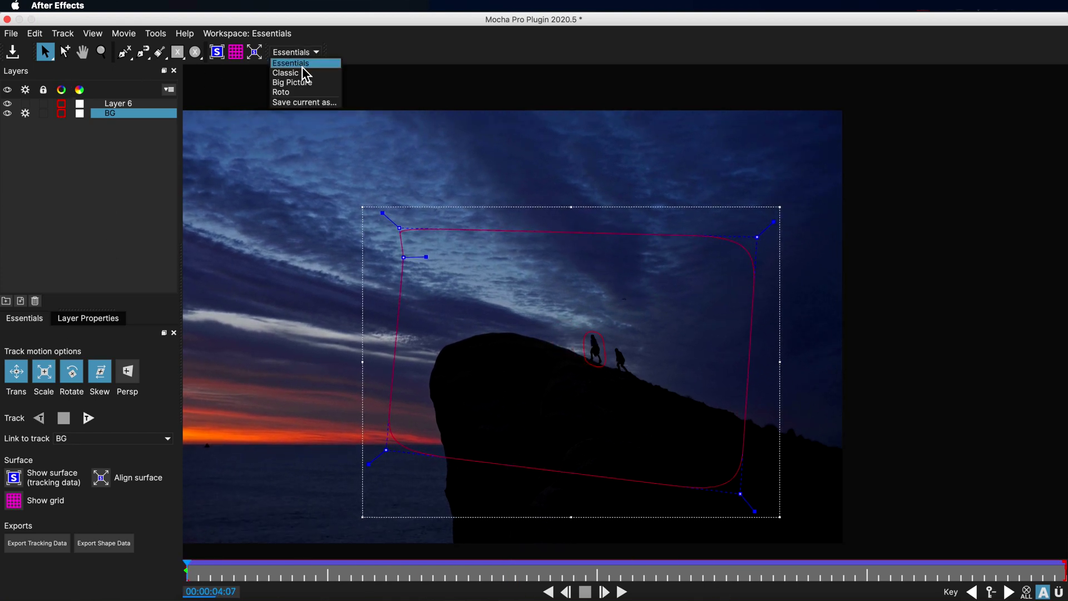
{"action": "left_click", "coordinate": [303, 72]}
{"action": "left_click", "coordinate": [127, 106]}
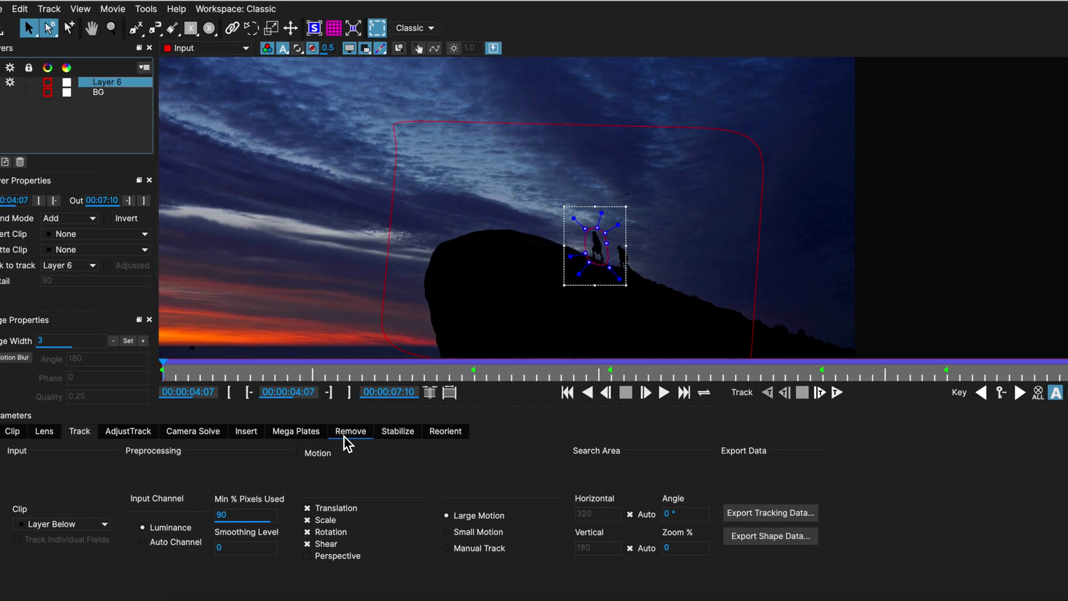
{"action": "left_click", "coordinate": [352, 437]}
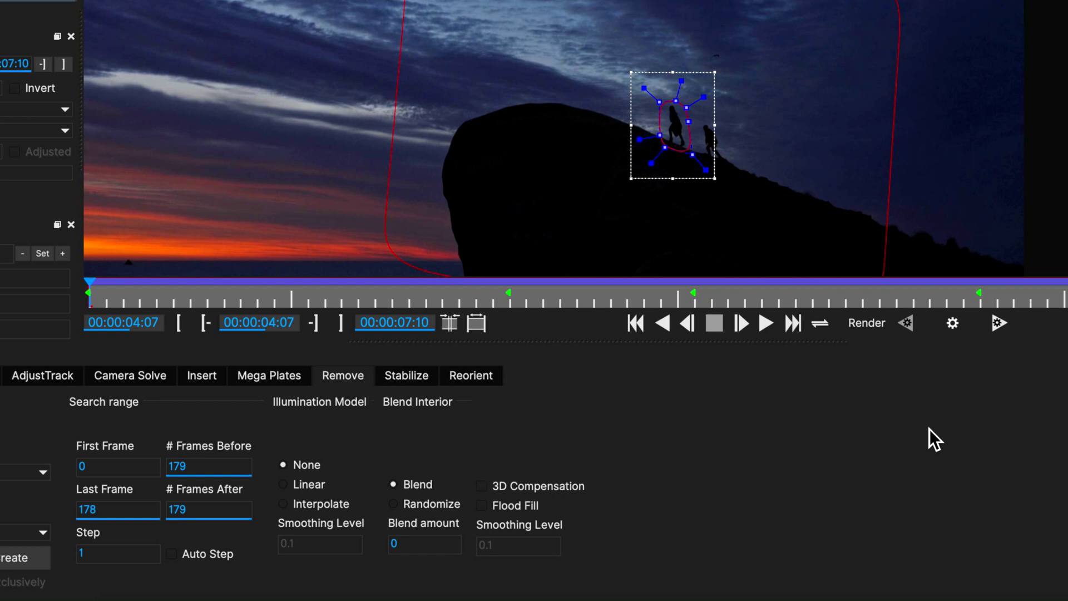
{"action": "left_click", "coordinate": [951, 324]}
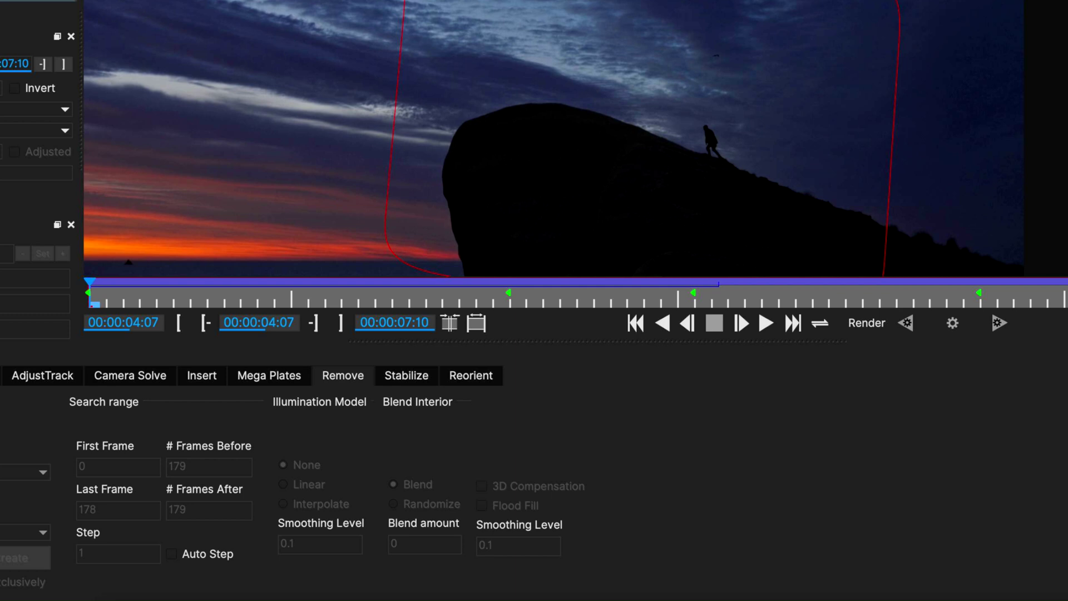
- Render the removal forward through the clip, hide Layer 6, and review an earlier frame
{"action": "left_click", "coordinate": [998, 322]}
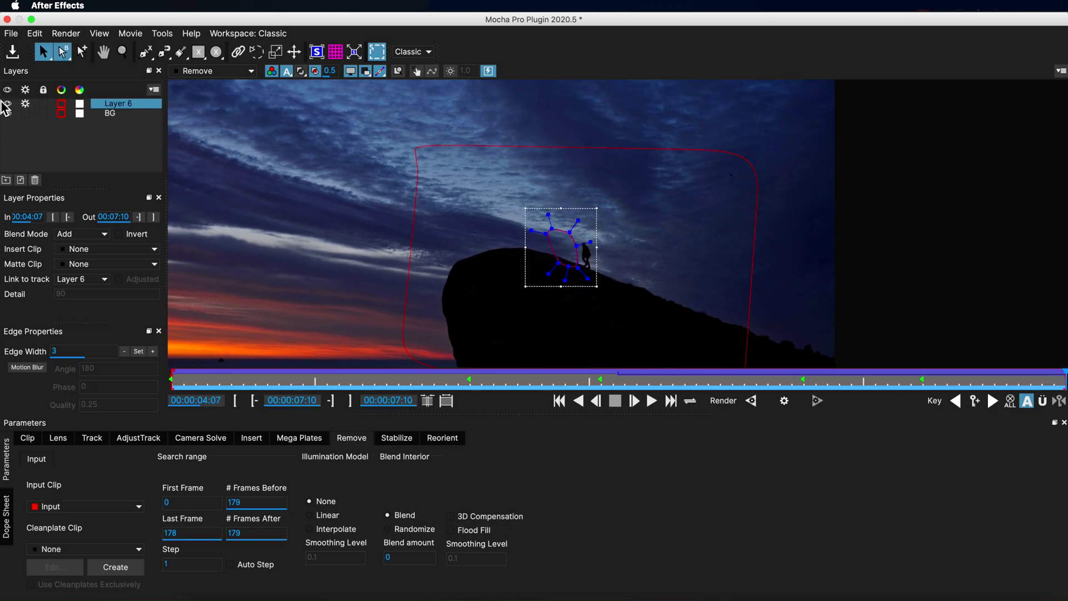
{"action": "left_click", "coordinate": [7, 104]}
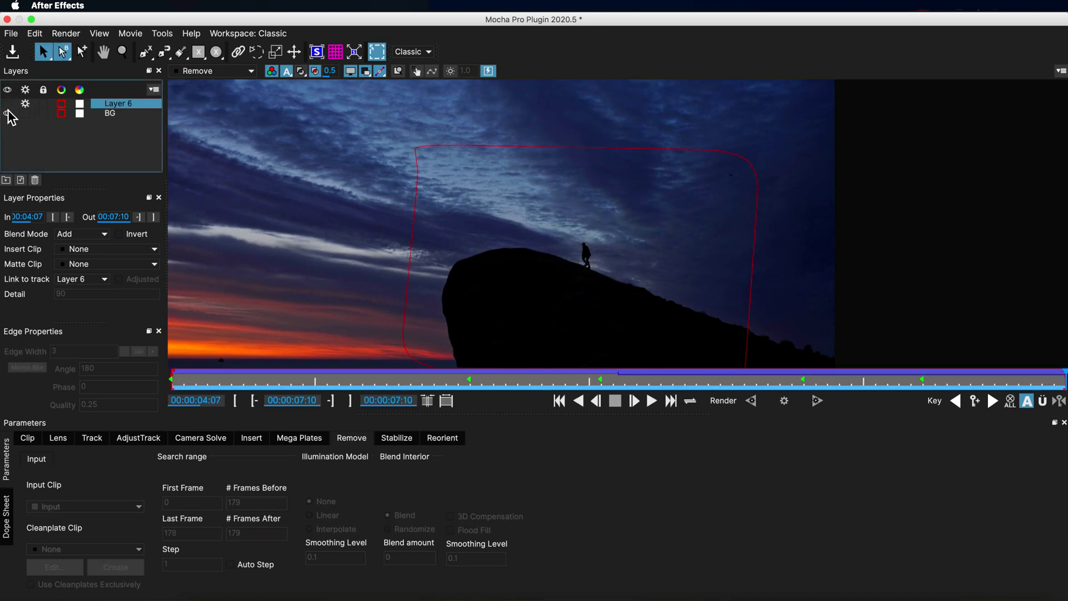
{"action": "left_click", "coordinate": [436, 381]}
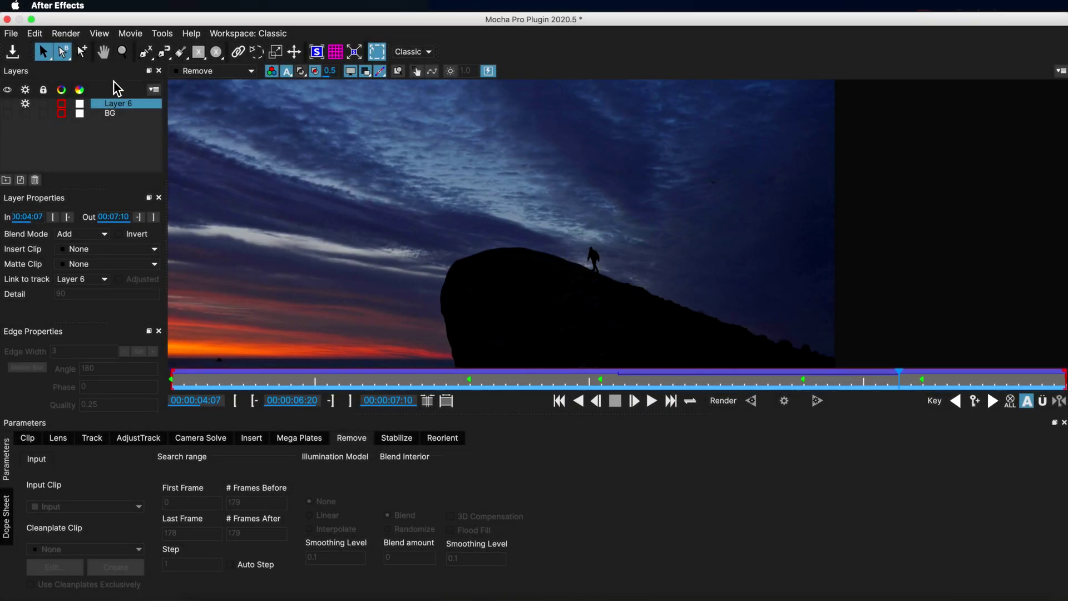
- Set the Remove 2.mp4 layer's Module Renders to Remove with Render on, then preview it
{"action": "left_click", "coordinate": [8, 20]}
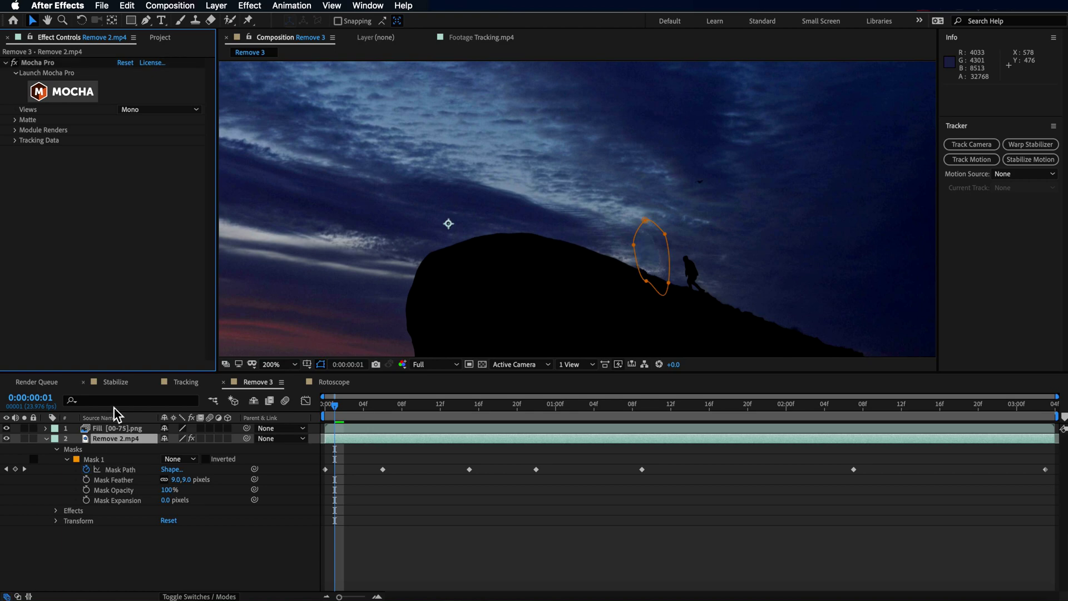
{"action": "left_click", "coordinate": [112, 439]}
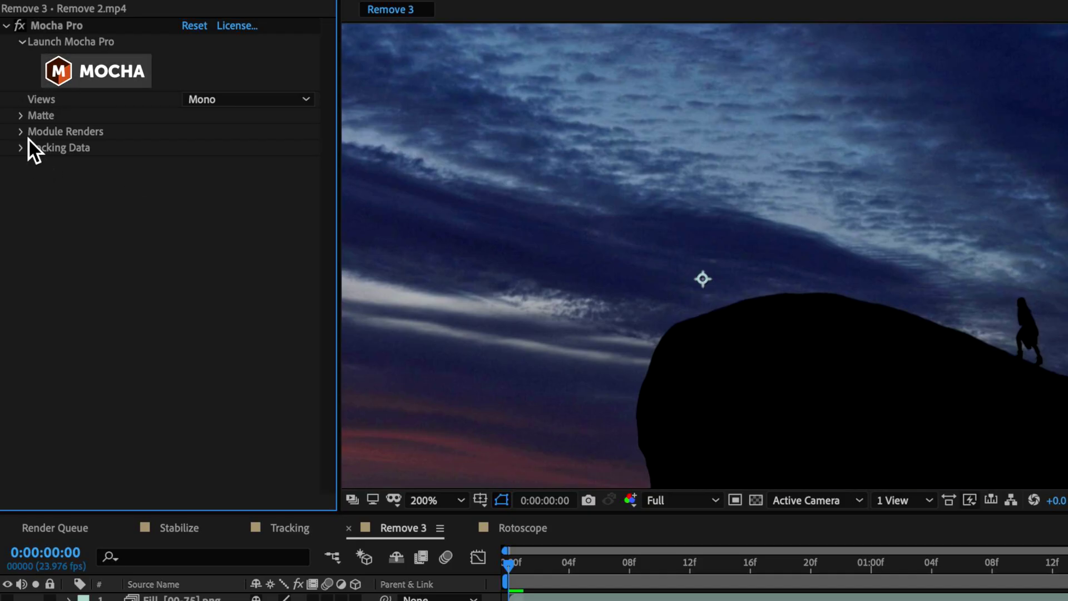
{"action": "left_click", "coordinate": [20, 132]}
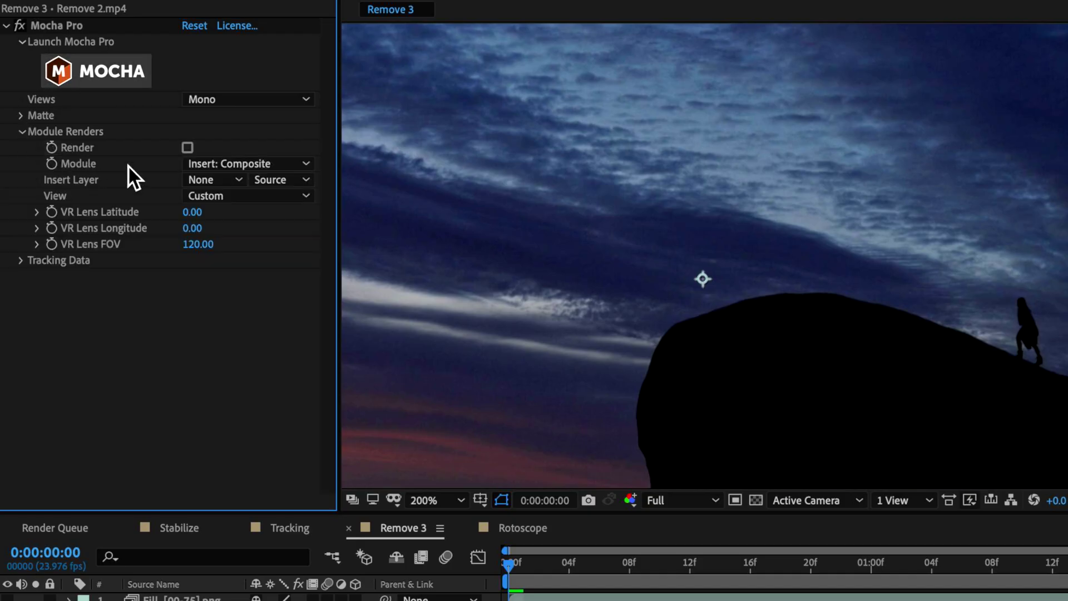
{"action": "left_click", "coordinate": [208, 163]}
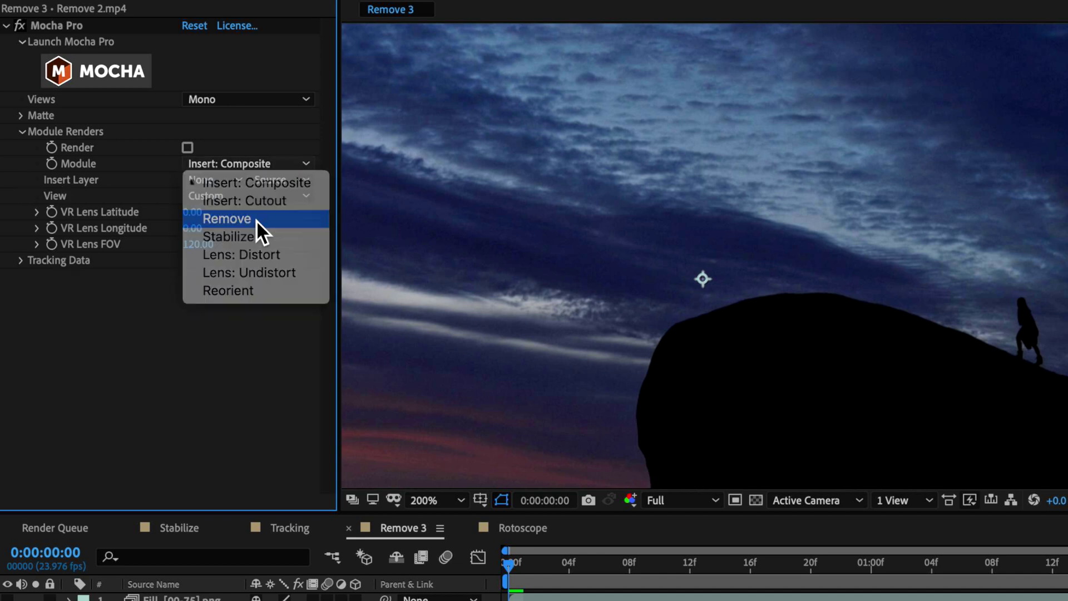
{"action": "left_click", "coordinate": [256, 220]}
{"action": "left_click", "coordinate": [188, 150]}
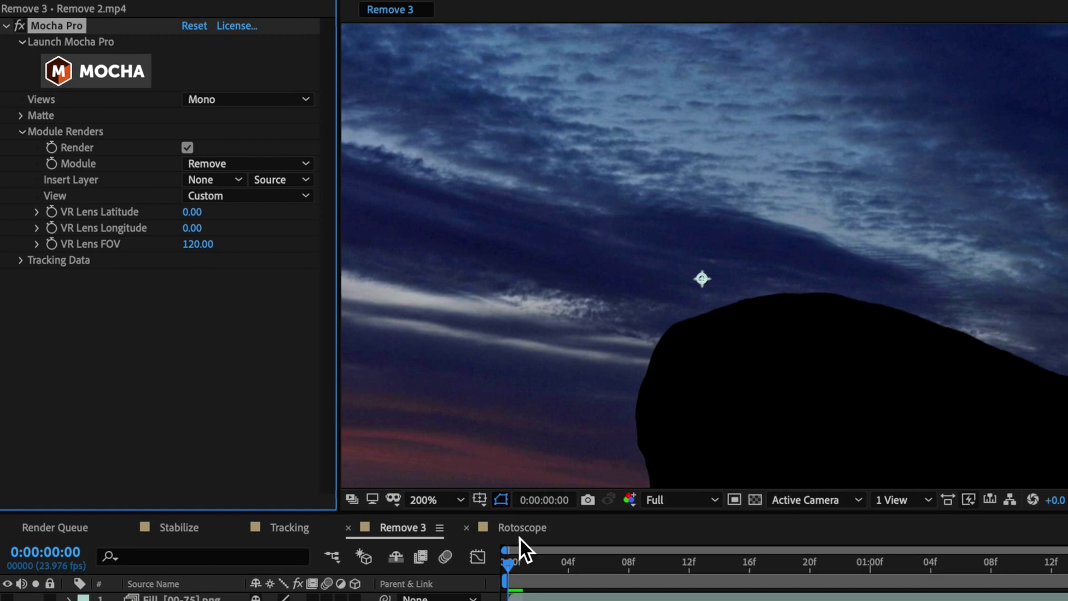
{"action": "key", "text": "space"}
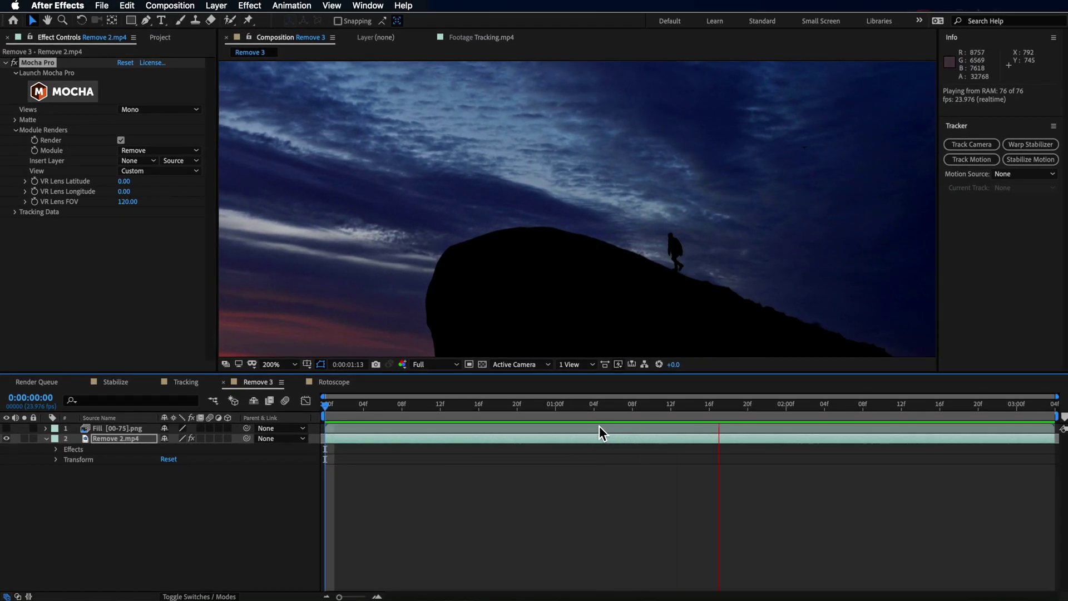
{"action": "key", "text": "space"}
{"action": "key", "text": "space"}
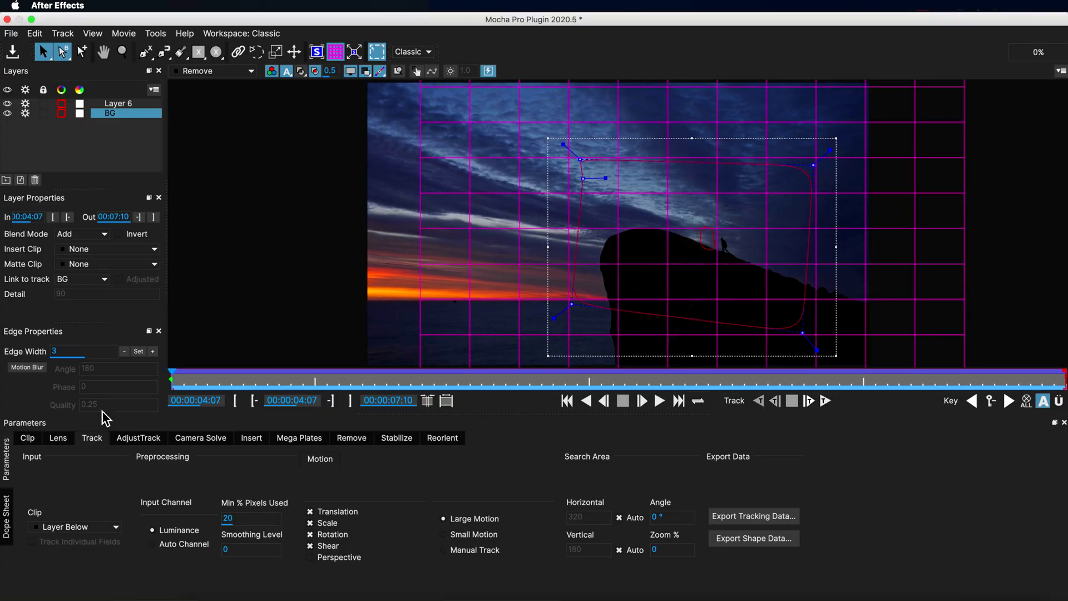
- Scrub the Mocha timeline to check the background track's surface grid across frames
{"action": "left_click_drag", "start_coordinate": [221, 376], "coordinate": [444, 389]}
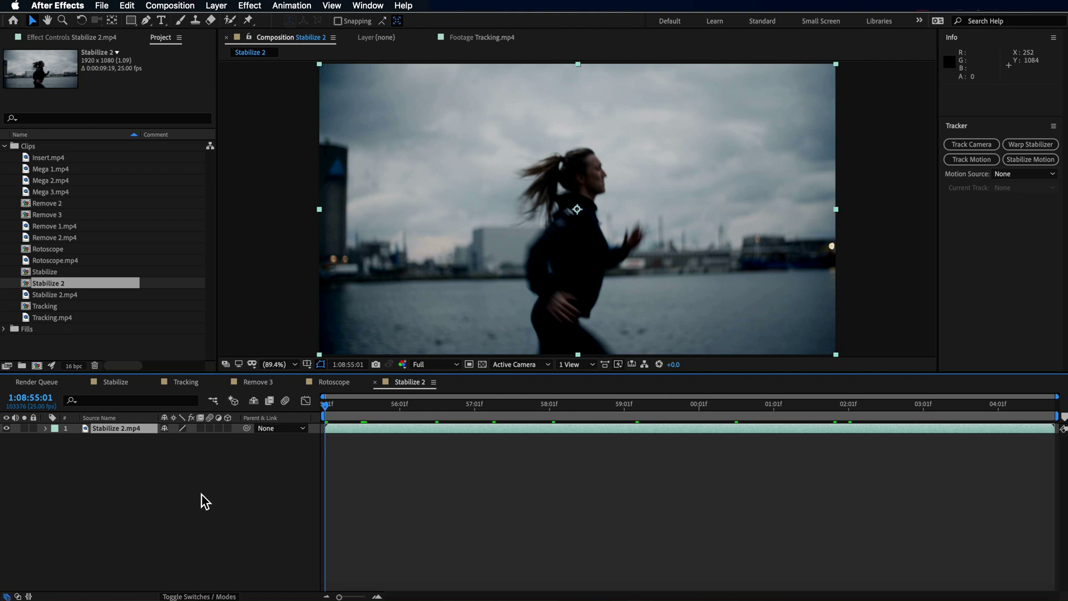
- Preview the shaky runner clip and apply Warp Stabilizer to it
{"action": "key", "text": "space"}
{"action": "key", "text": "space"}
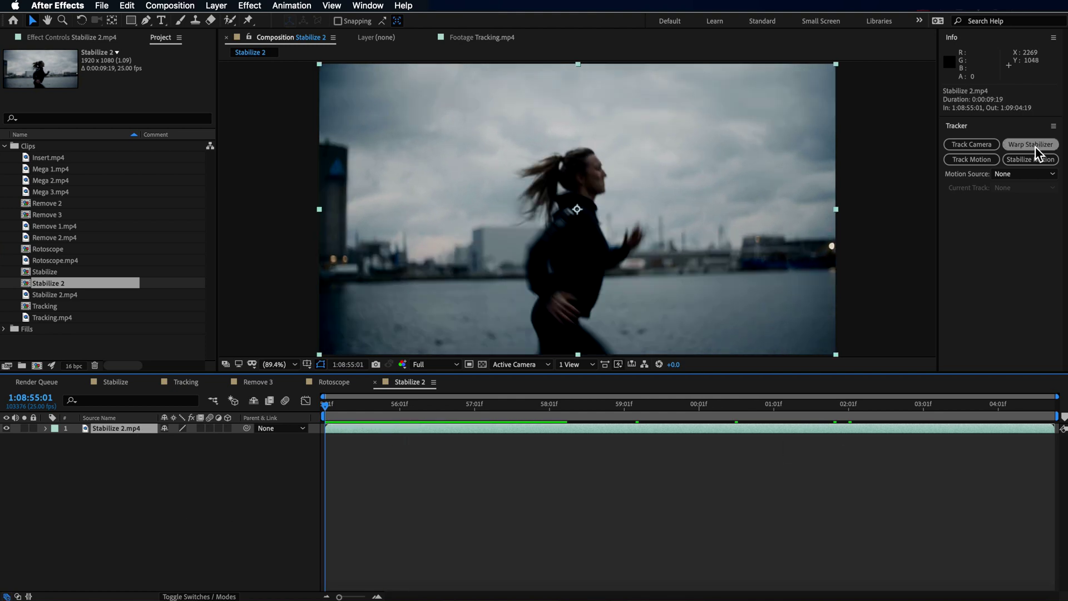
{"action": "left_click", "coordinate": [1031, 145]}
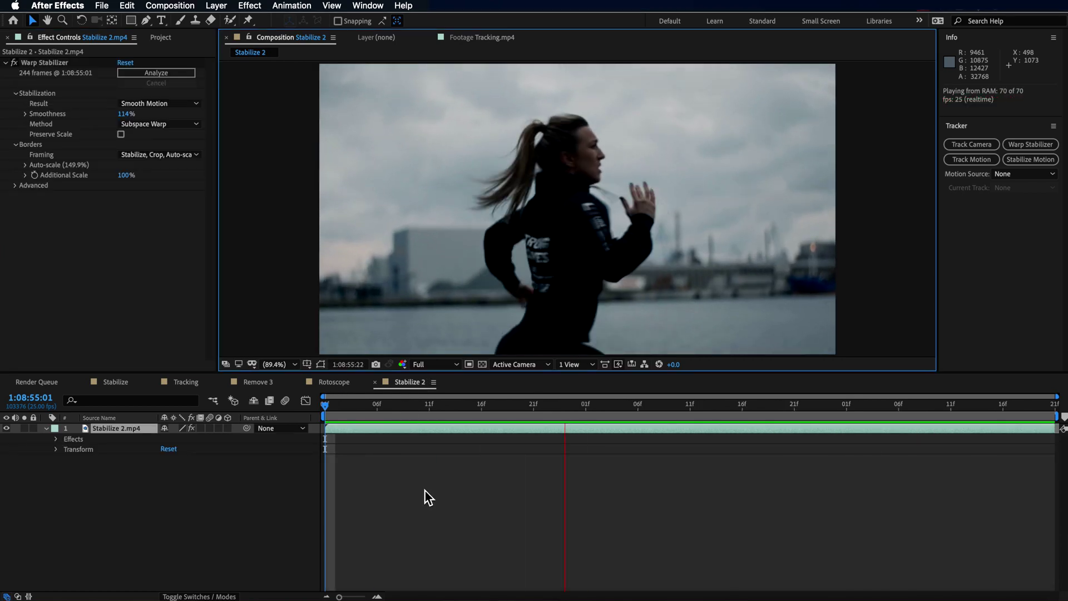
{"action": "key", "text": "space"}
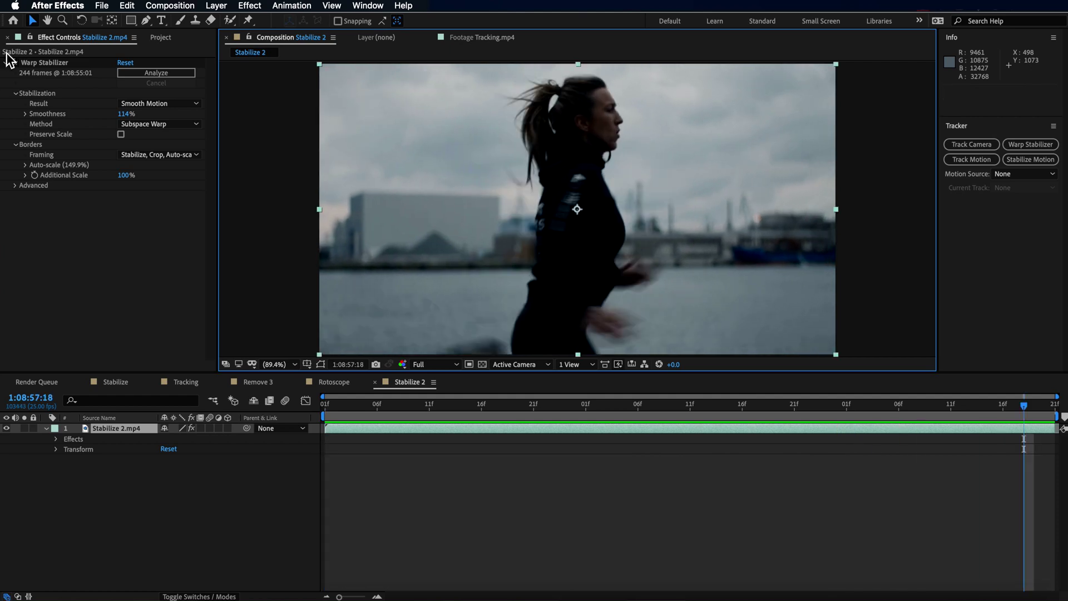
- Toggle Warp Stabilizer off and on to compare, then preview the clip
{"action": "left_click", "coordinate": [14, 63]}
{"action": "left_click", "coordinate": [14, 63]}
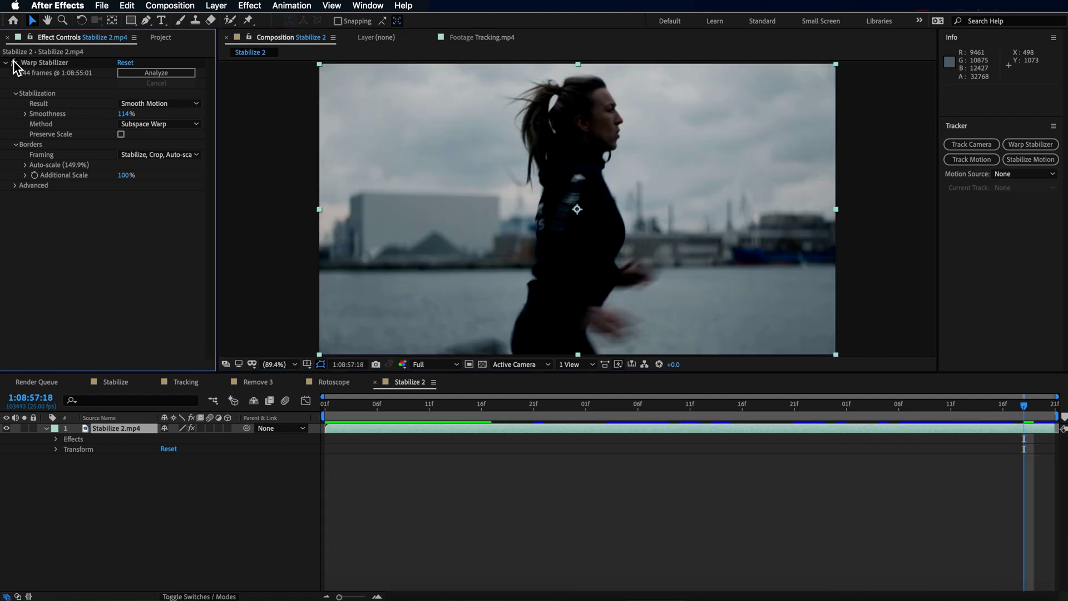
{"action": "left_click", "coordinate": [14, 63]}
{"action": "left_click", "coordinate": [14, 63]}
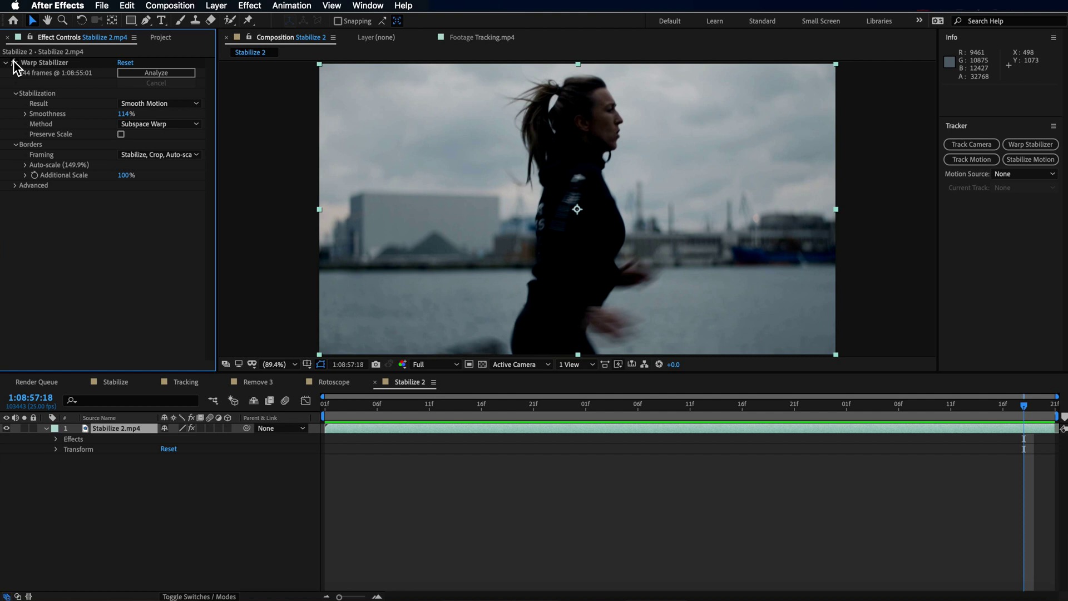
{"action": "left_click", "coordinate": [6, 64]}
{"action": "left_click", "coordinate": [14, 63]}
{"action": "left_click", "coordinate": [14, 63]}
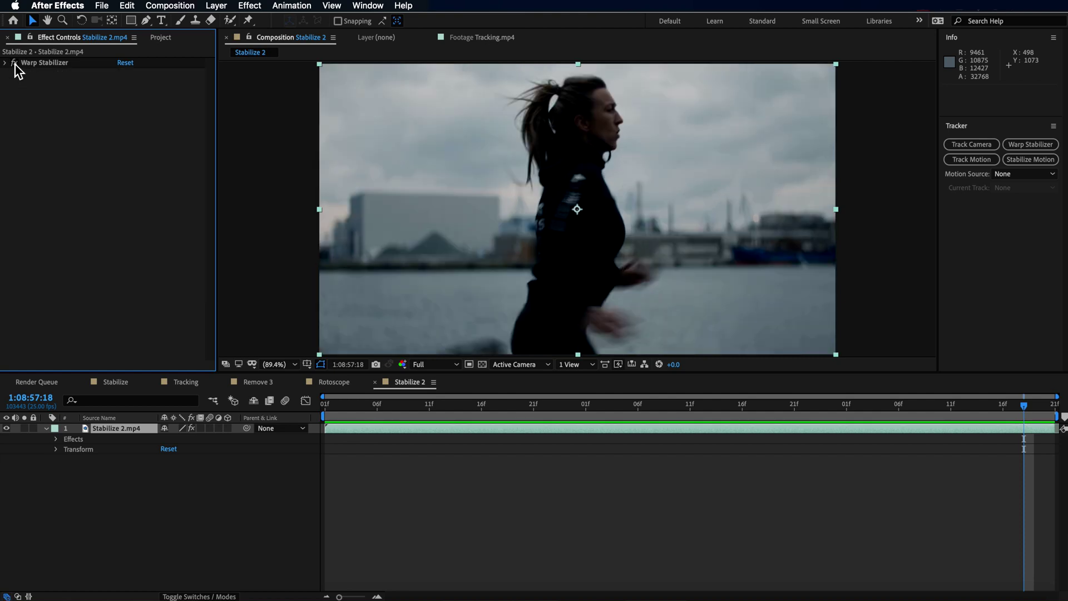
{"action": "left_click", "coordinate": [14, 63]}
{"action": "key", "text": "space"}
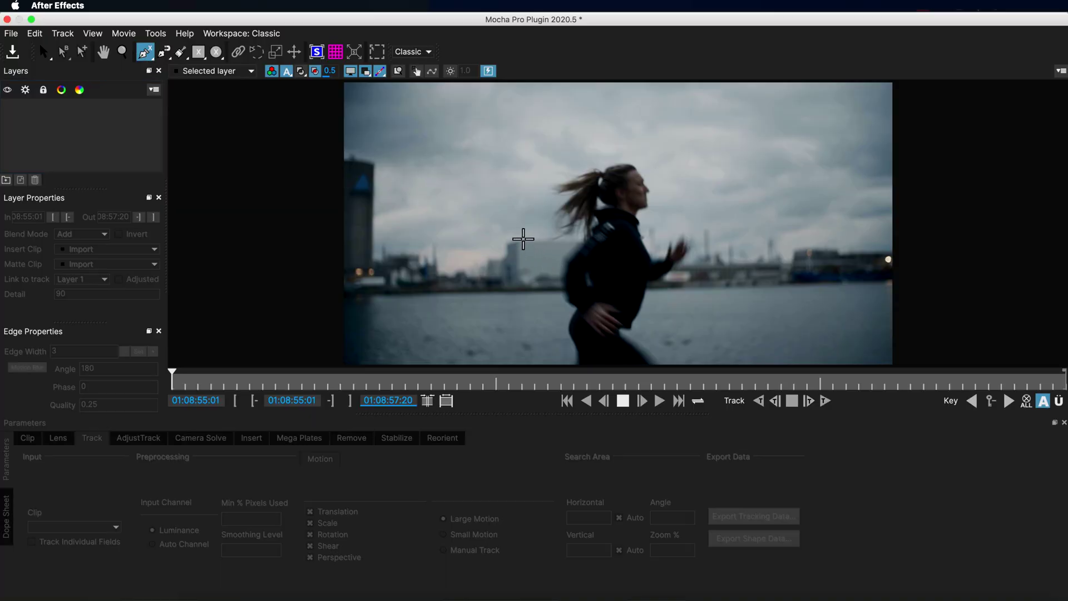
- Draw X-spline shapes on the background left and right of the runner, then track them forward
{"action": "left_click", "coordinate": [541, 234]}
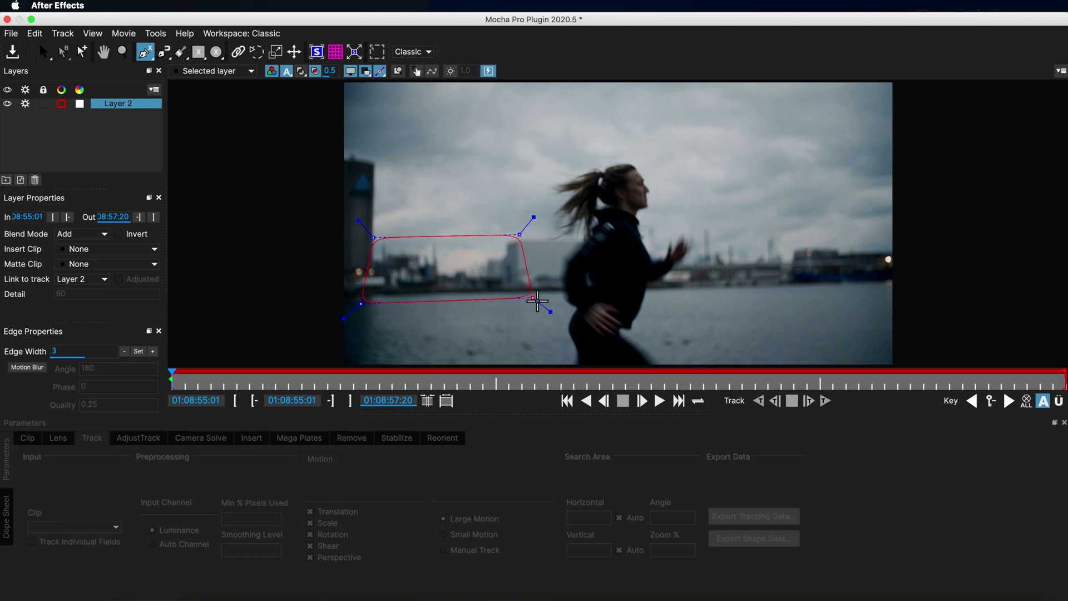
{"action": "right_click", "coordinate": [477, 289]}
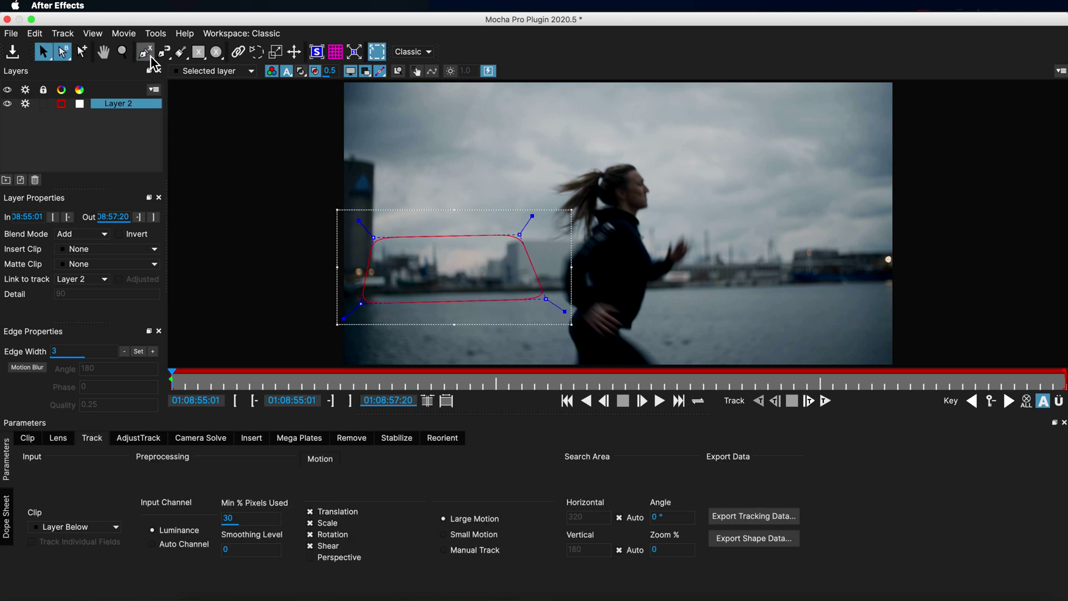
{"action": "left_click", "coordinate": [149, 95]}
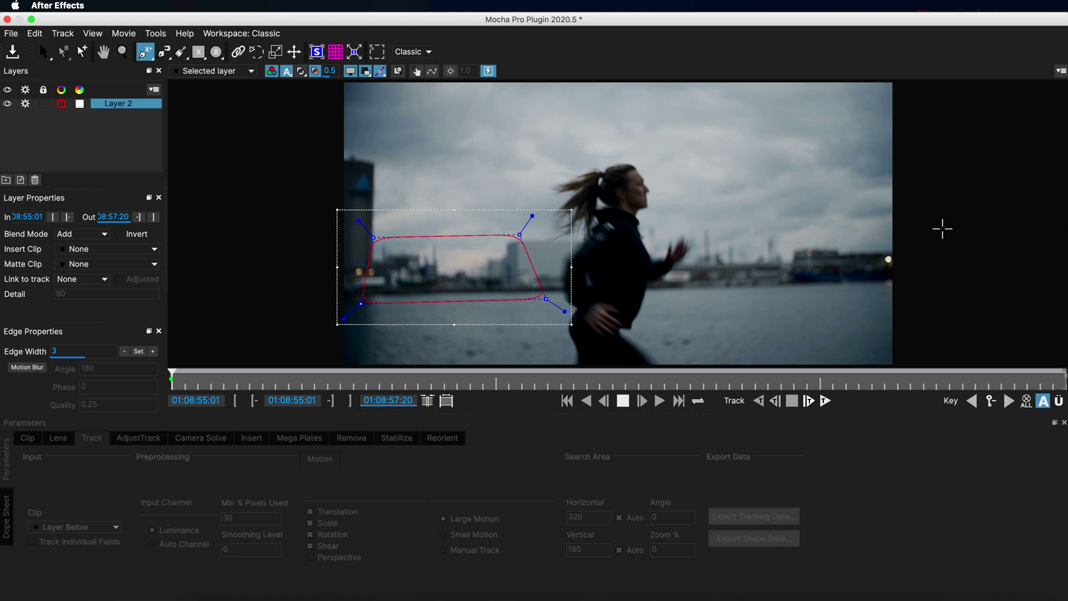
{"action": "left_click", "coordinate": [881, 218]}
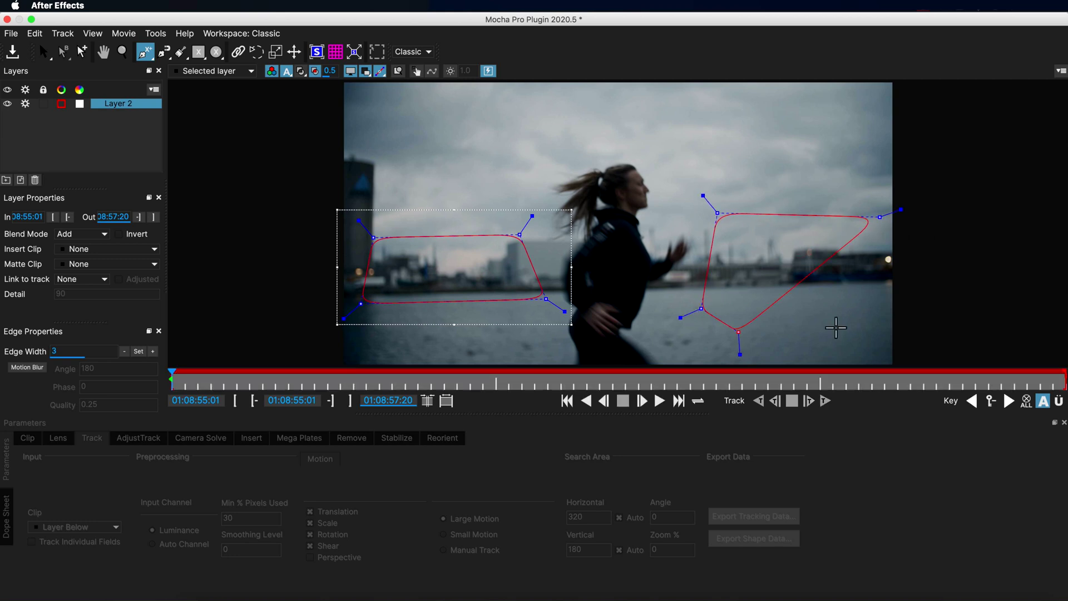
{"action": "left_click", "coordinate": [882, 299]}
{"action": "right_click", "coordinate": [882, 299]}
{"action": "left_click", "coordinate": [825, 402]}
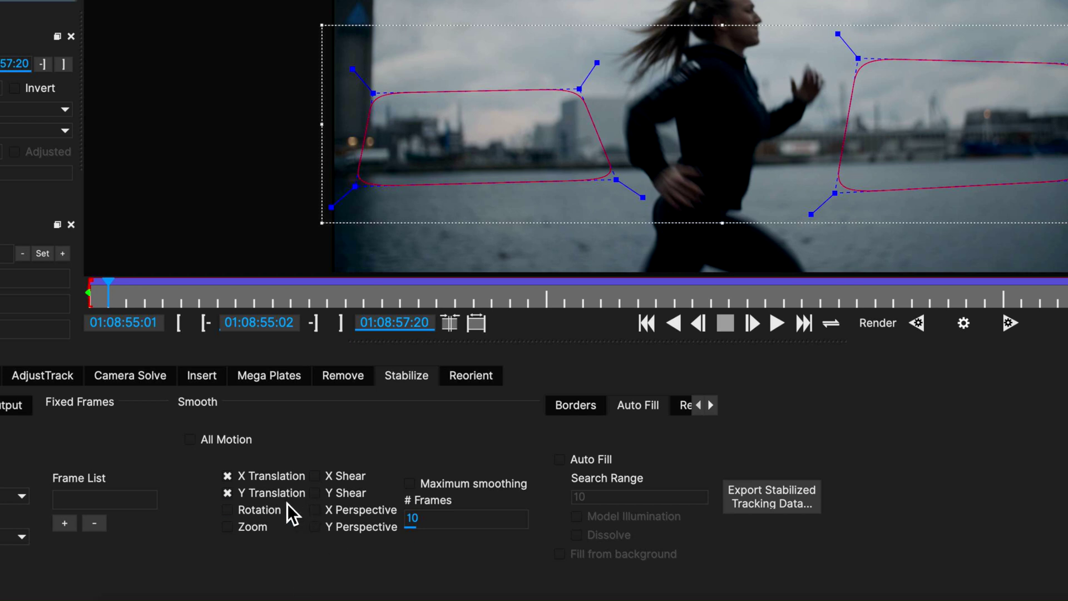
- Add zoom to the stabilized motion, enable Centre, Zoom and Apply crop borders, and play the result
{"action": "left_click", "coordinate": [227, 527]}
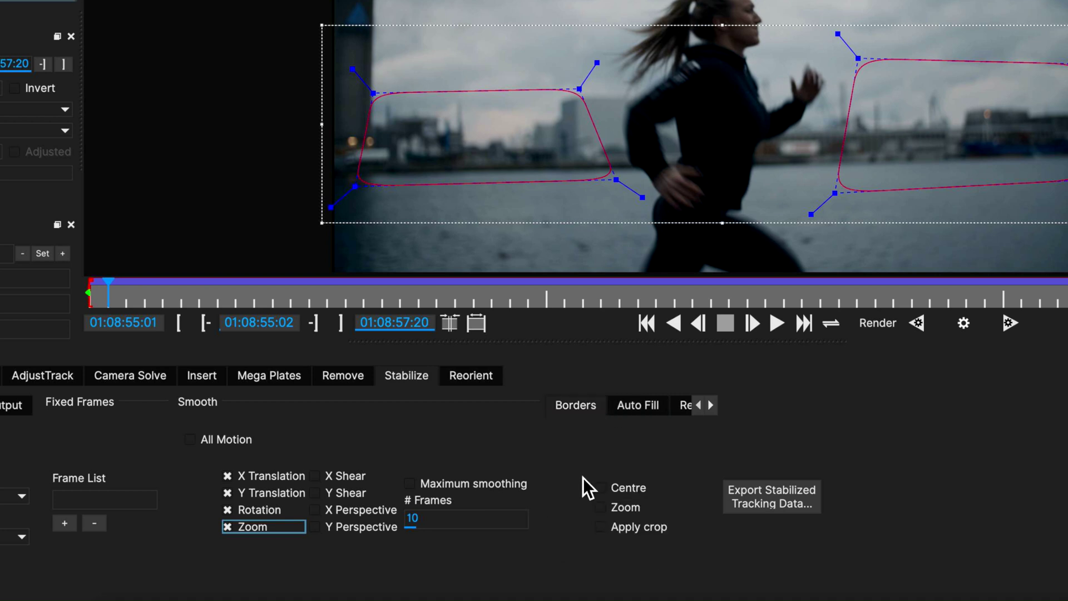
{"action": "left_click", "coordinate": [601, 489]}
{"action": "left_click", "coordinate": [601, 507]}
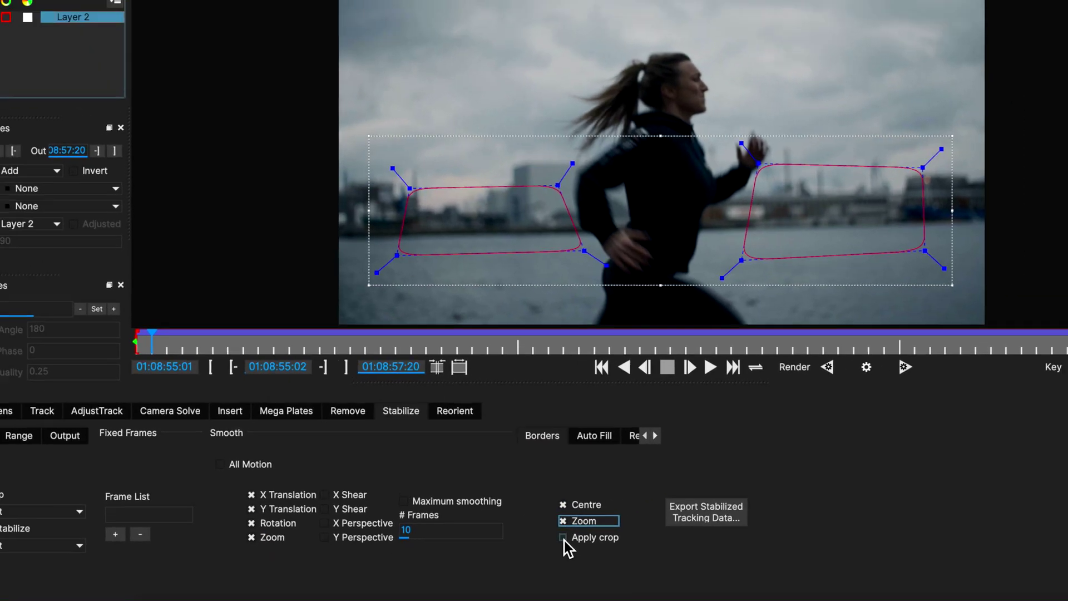
{"action": "left_click", "coordinate": [601, 527]}
{"action": "key", "text": "space"}
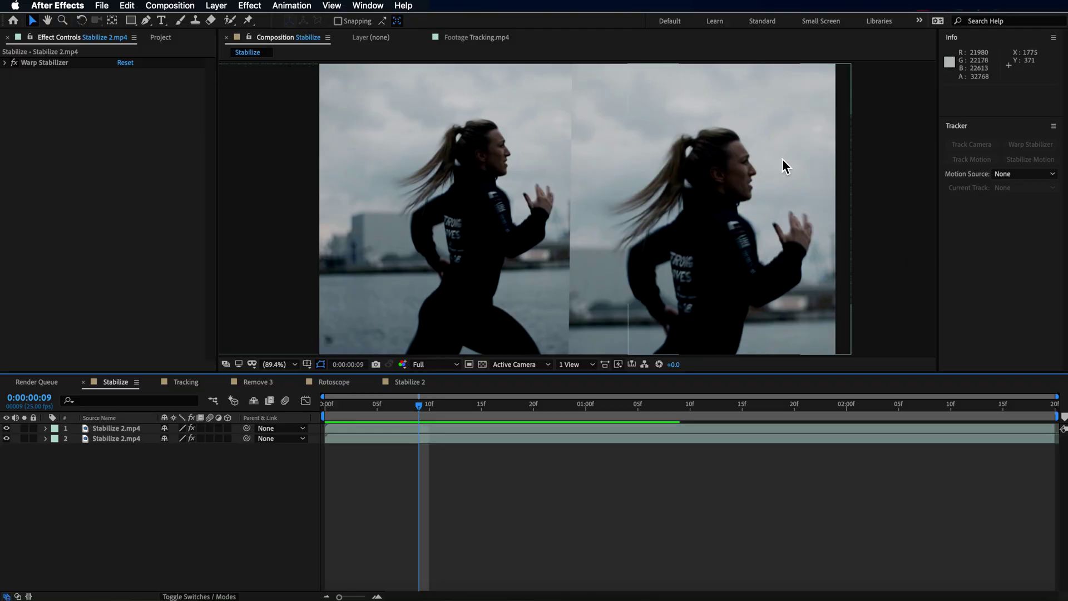
- Play the side-by-side RAM preview of the Mocha Pro and Warp Stabilizer versions
{"action": "key", "text": "space"}
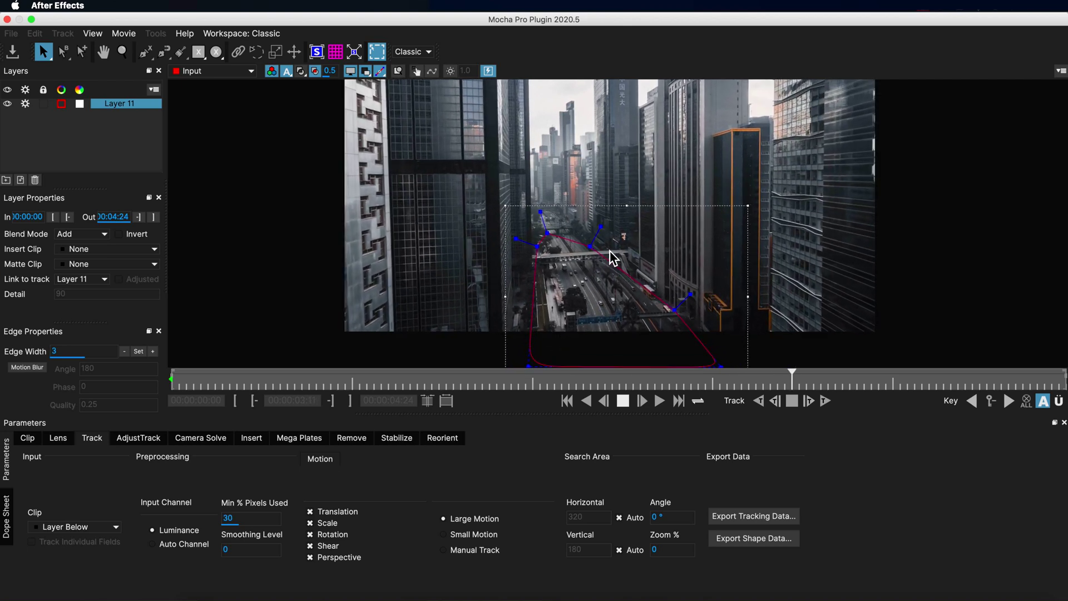
- Stop playback and run Camera Solve on the tracked city shot to reach 98% quality
{"action": "key", "text": "space"}
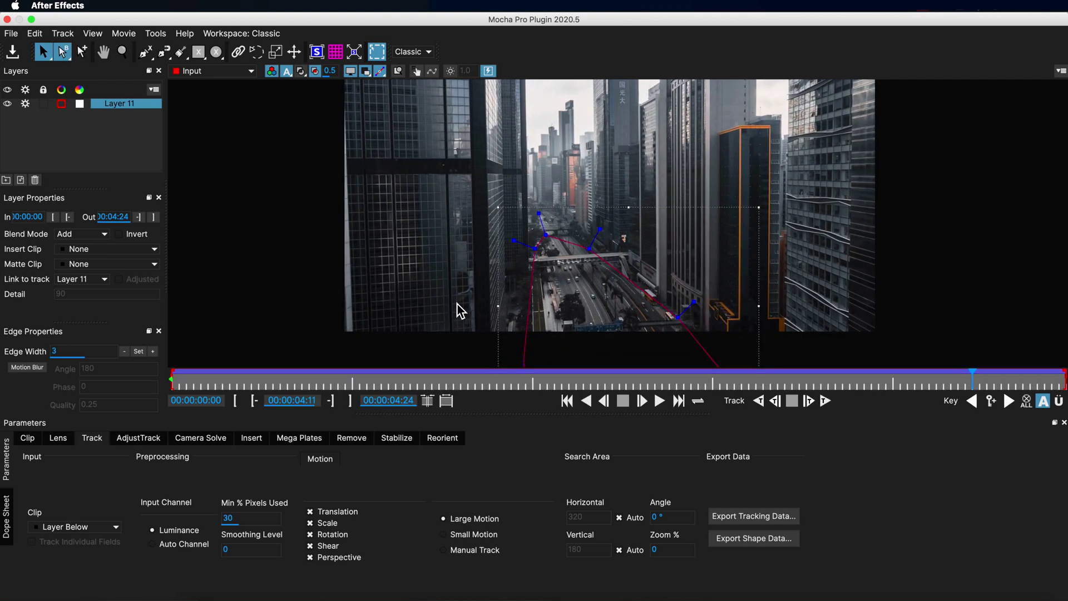
{"action": "left_click", "coordinate": [198, 440]}
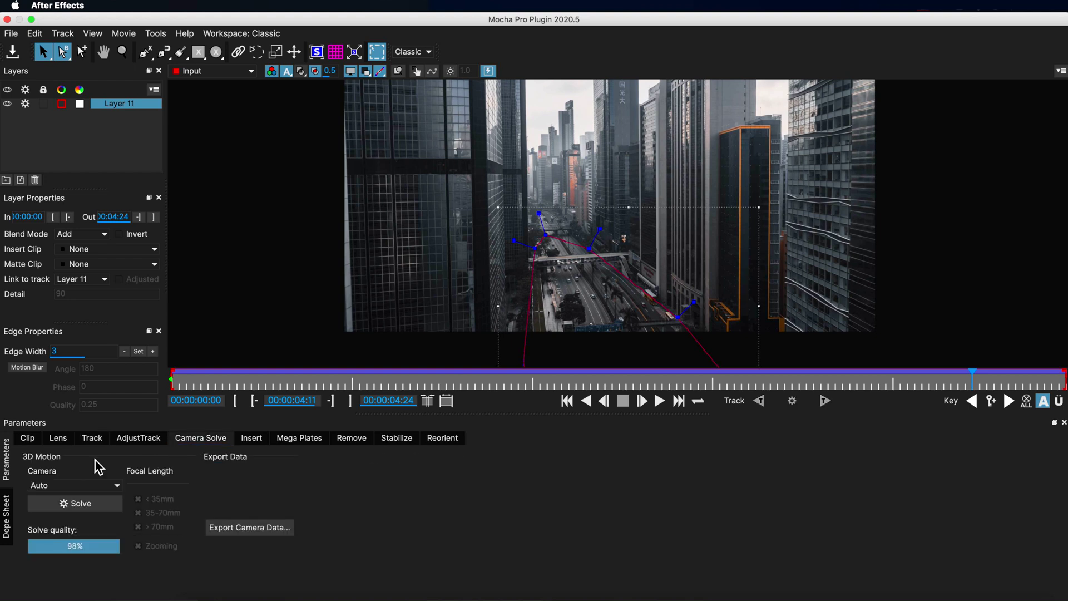
{"action": "left_click", "coordinate": [74, 509]}
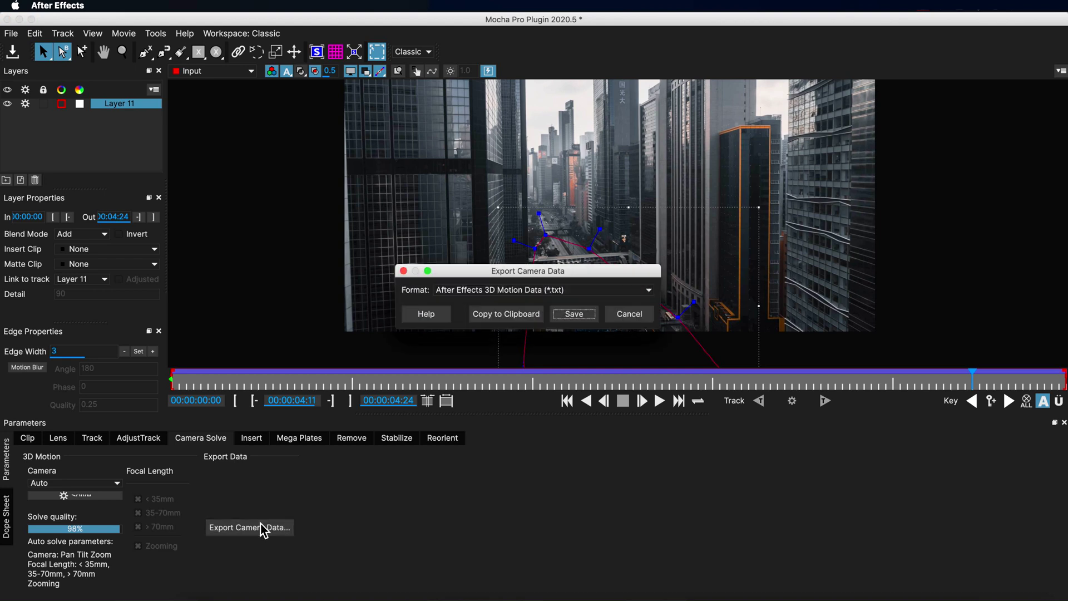
- Copy the solved camera data and paste the mocha camera into the Tracking composition
{"action": "left_click", "coordinate": [511, 314]}
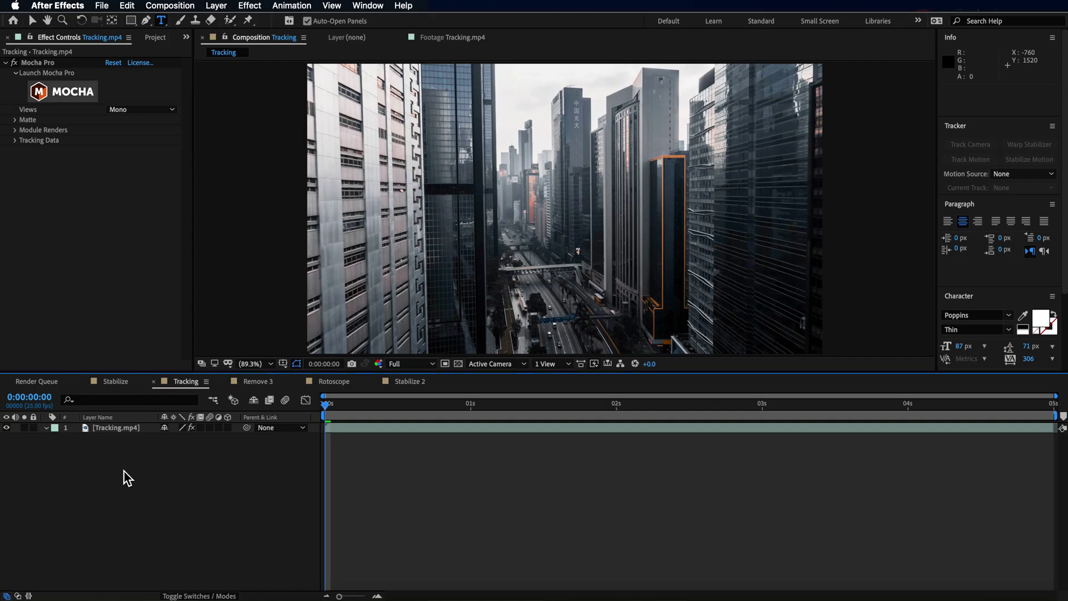
{"action": "left_click", "coordinate": [126, 6]}
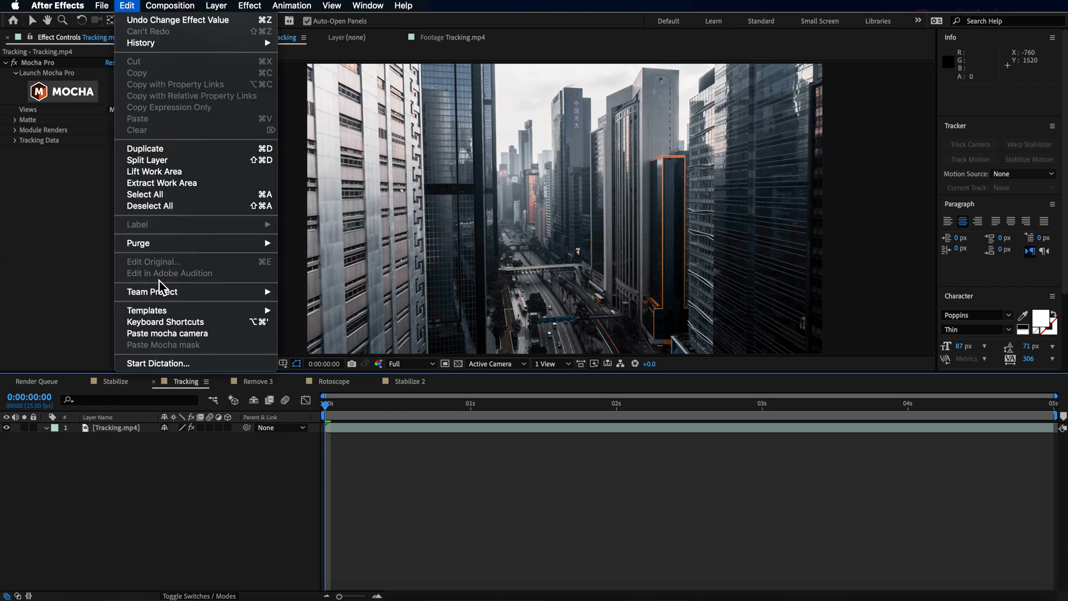
{"action": "left_click", "coordinate": [164, 334]}
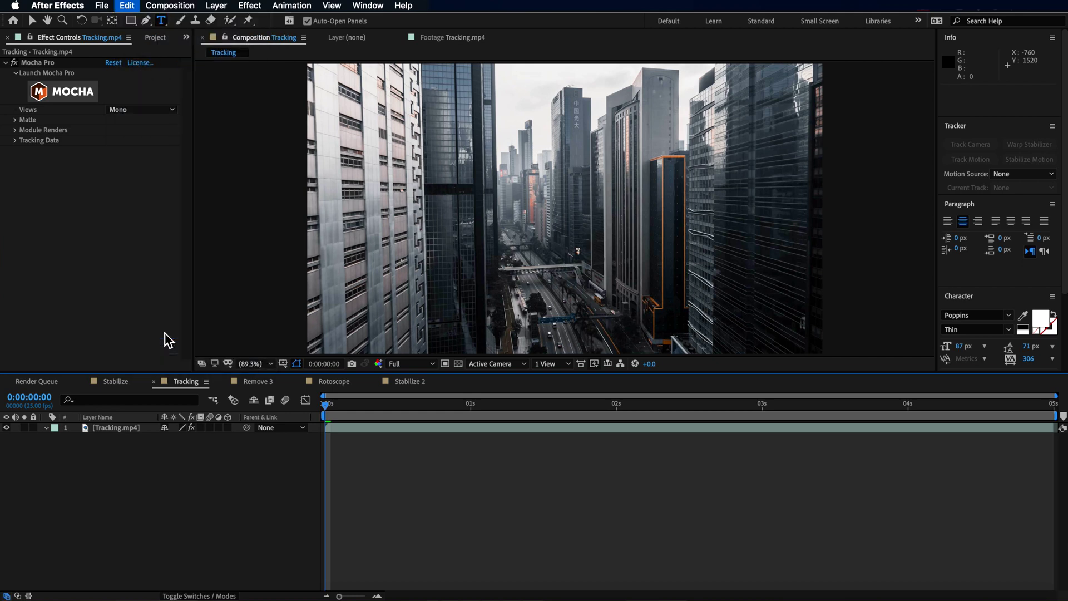
- Select the six pasted camera layers, then scrub and play the composition to check them
{"action": "left_click", "coordinate": [122, 429]}
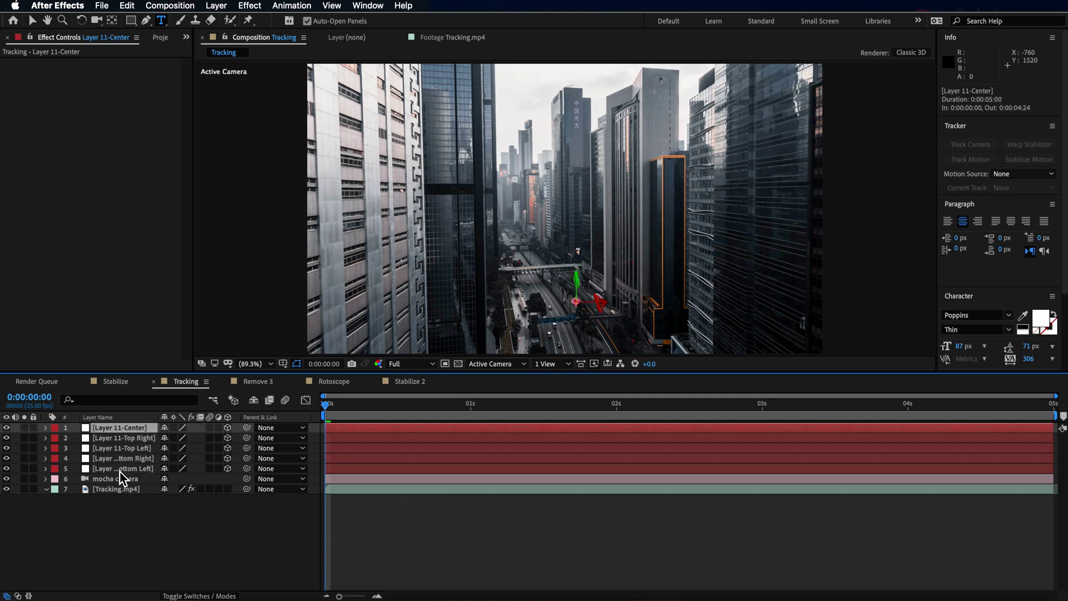
{"action": "left_click", "coordinate": [118, 480], "text": "shift"}
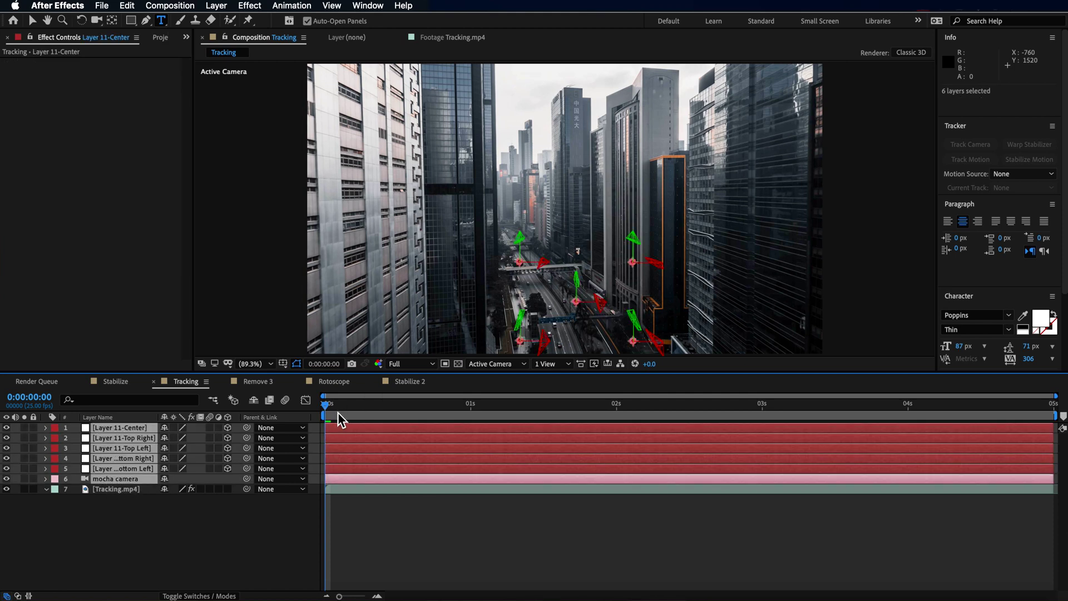
{"action": "left_click_drag", "start_coordinate": [338, 403], "coordinate": [487, 433]}
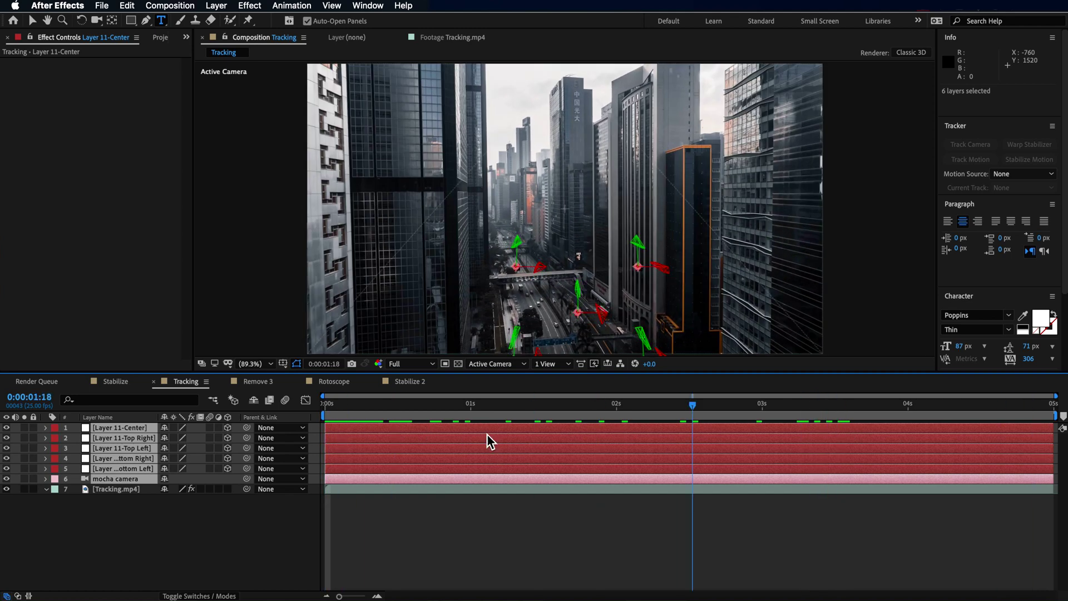
{"action": "key", "text": "space"}
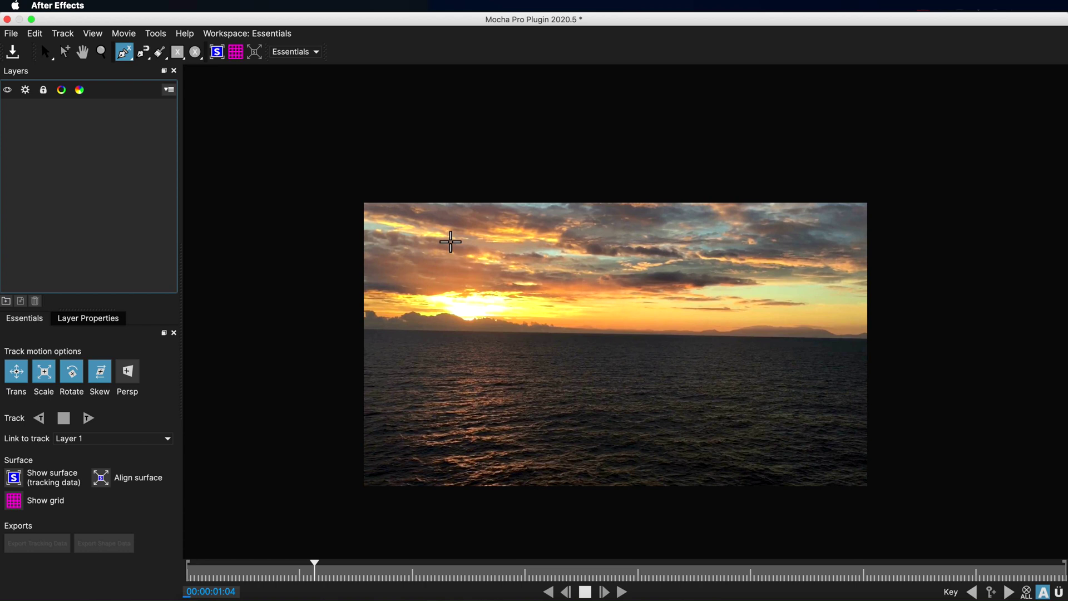
- Draw a closed X-spline around the sunset sky and track it forward
{"action": "left_click", "coordinate": [447, 211]}
{"action": "left_click", "coordinate": [449, 330]}
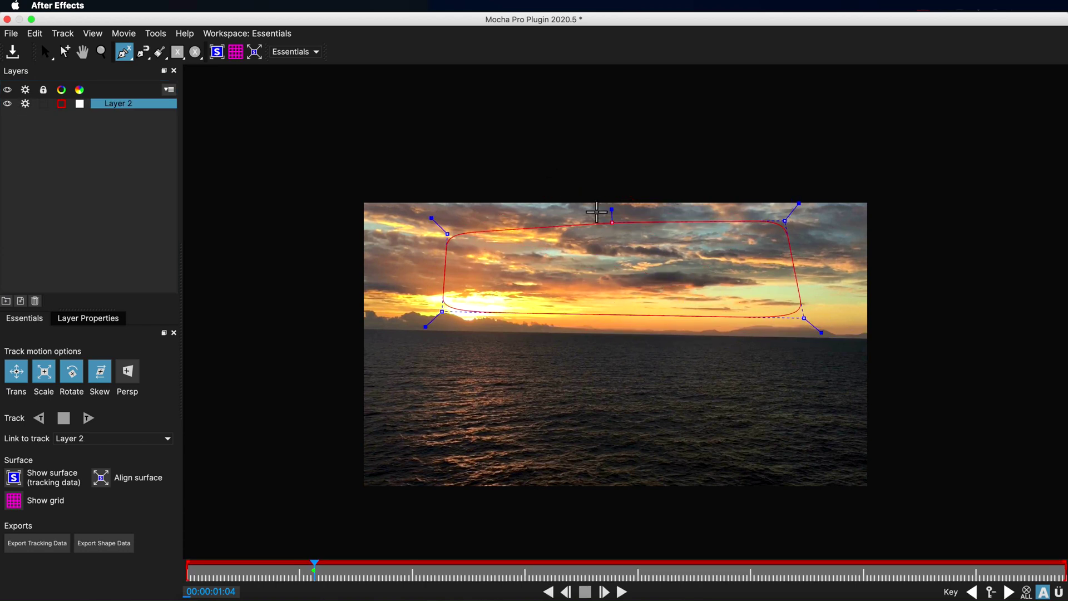
{"action": "right_click", "coordinate": [596, 216]}
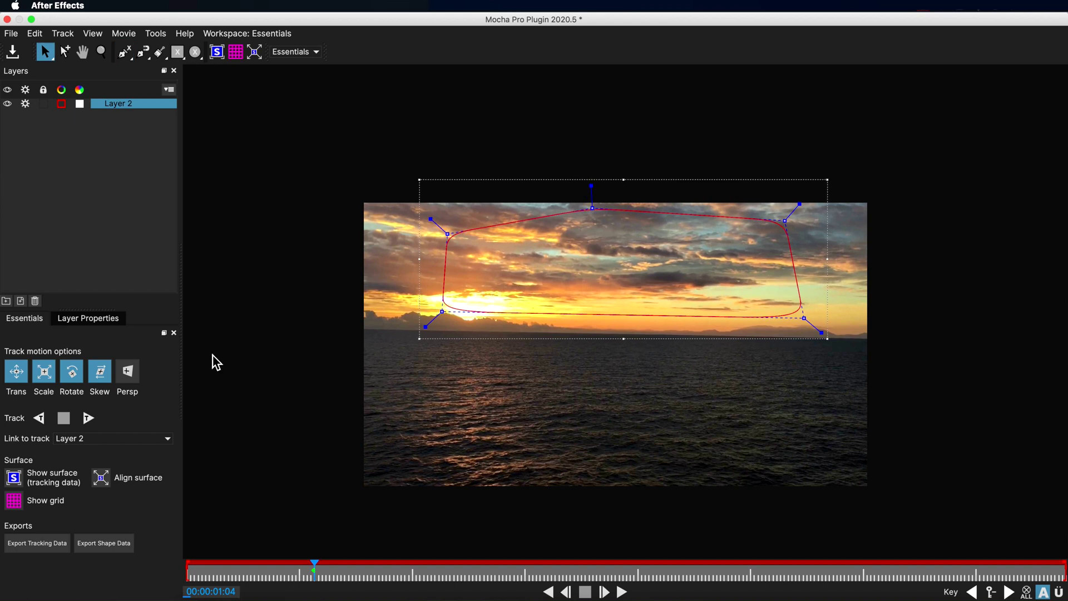
{"action": "left_click", "coordinate": [89, 417]}
- Drag the sky shape's corners outward past the frame edges and check it on another frame
{"action": "left_click_drag", "start_coordinate": [447, 233], "coordinate": [221, 177]}
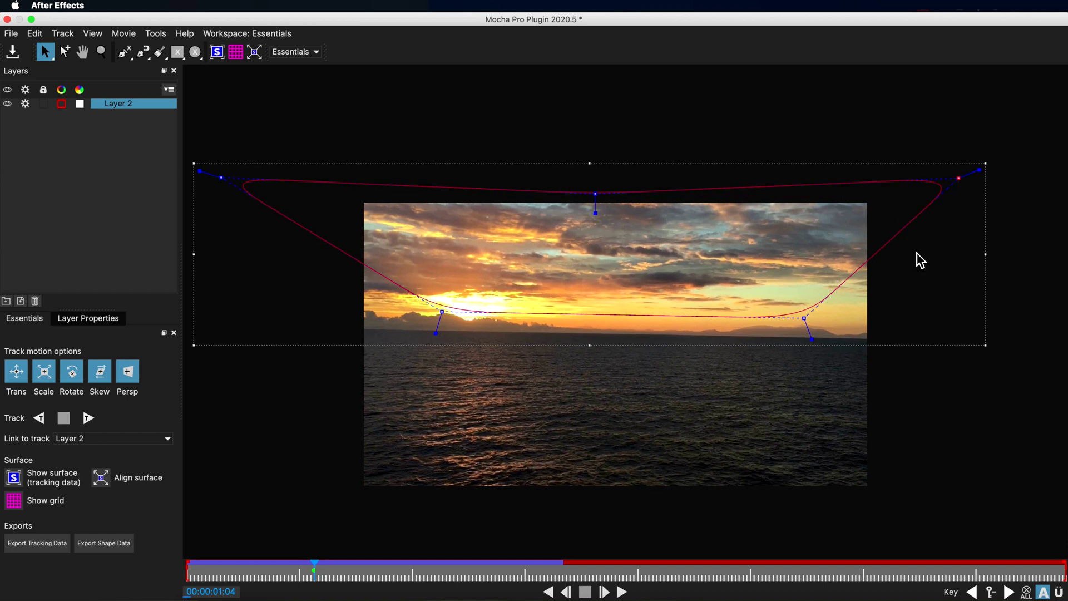
{"action": "left_click_drag", "start_coordinate": [806, 322], "coordinate": [1036, 341]}
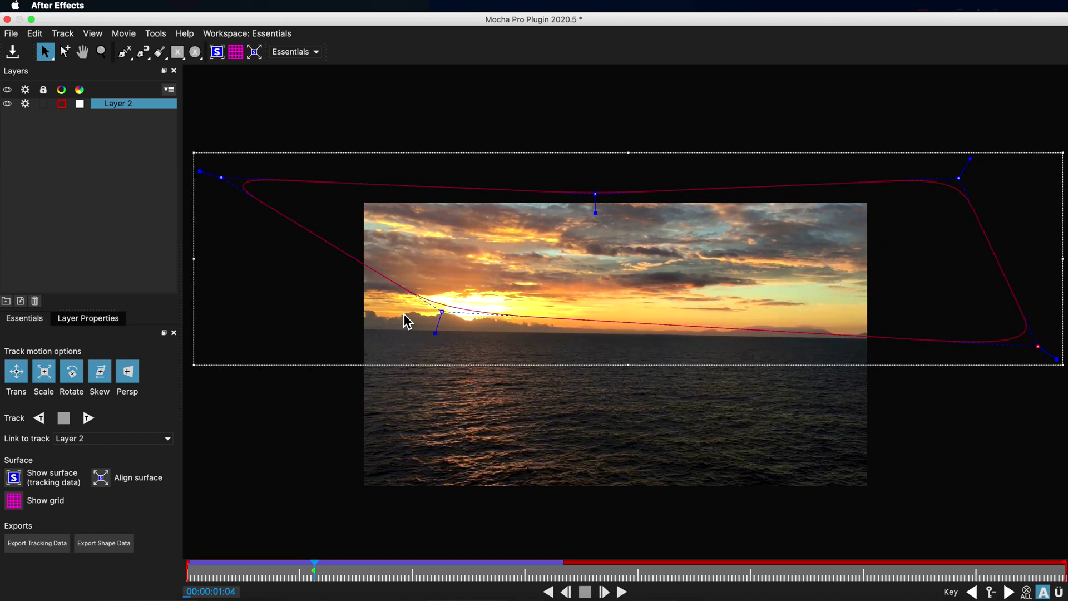
{"action": "left_click_drag", "start_coordinate": [443, 316], "coordinate": [144, 332]}
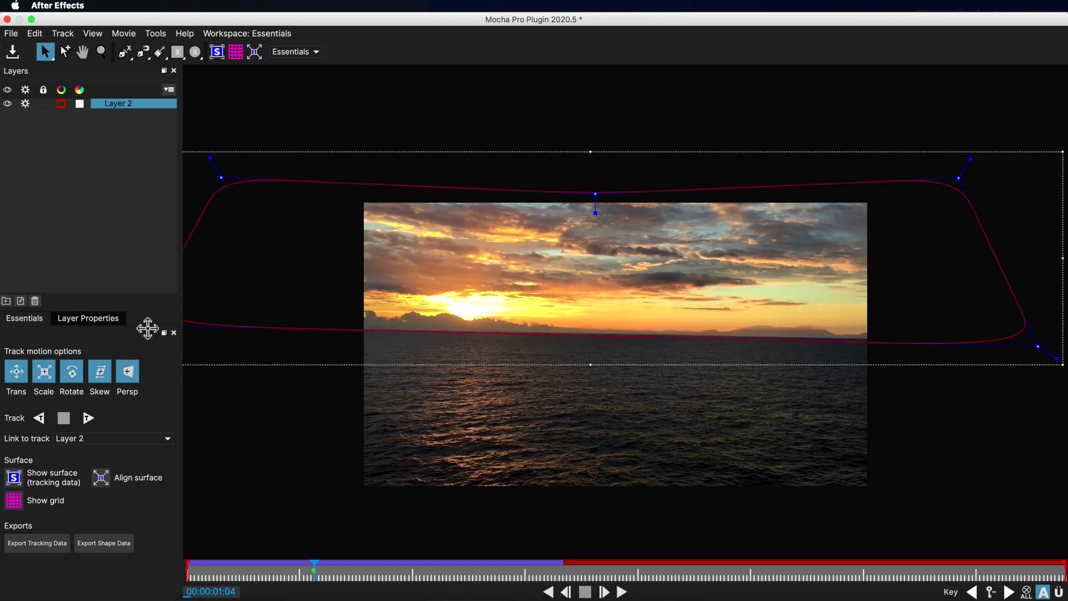
{"action": "left_click_drag", "start_coordinate": [221, 178], "coordinate": [174, 176]}
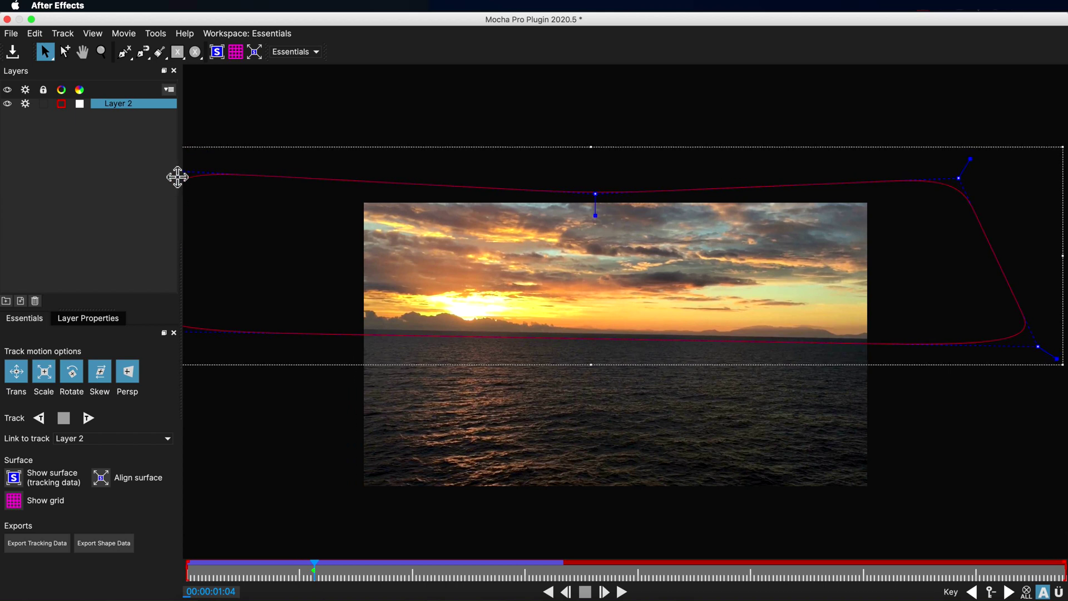
{"action": "left_click_drag", "start_coordinate": [313, 566], "coordinate": [179, 556]}
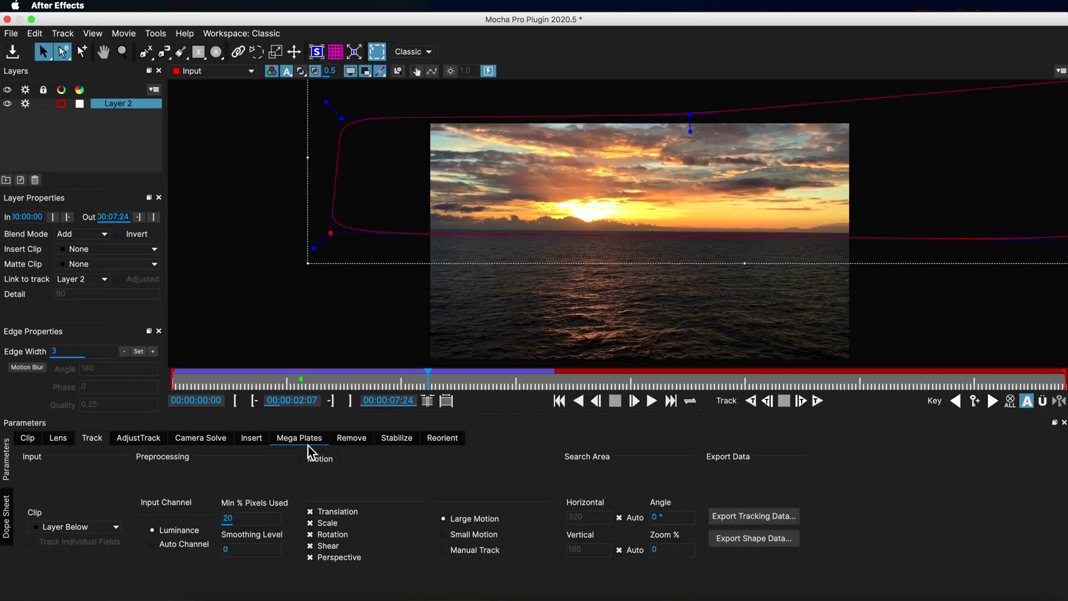
- Render a Mega Plate of the sky from frames 0 to 234 with Blend 32
{"action": "left_click", "coordinate": [309, 438]}
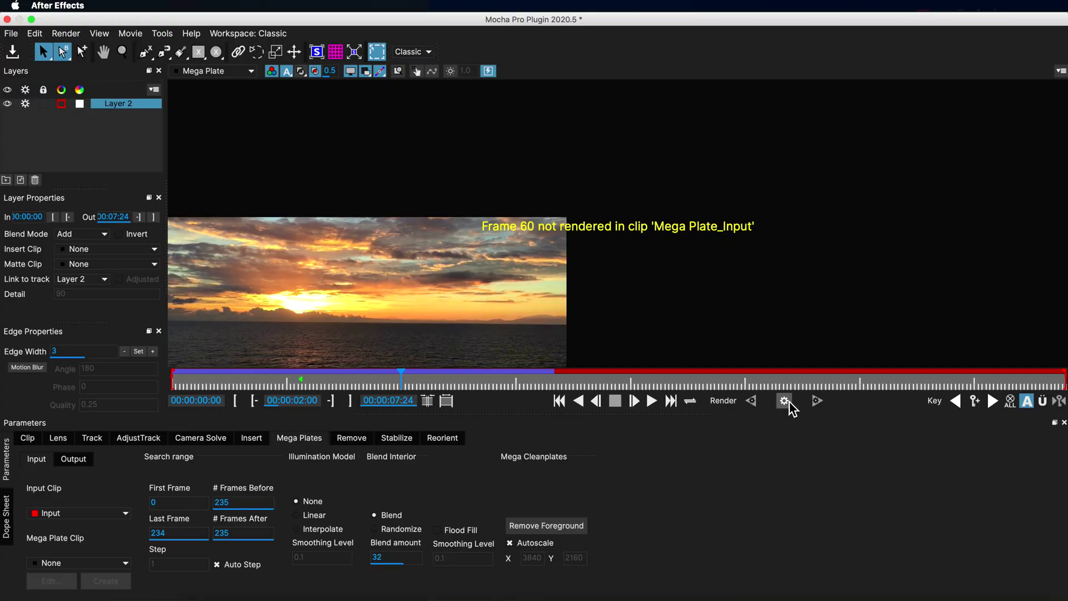
{"action": "left_click", "coordinate": [786, 401]}
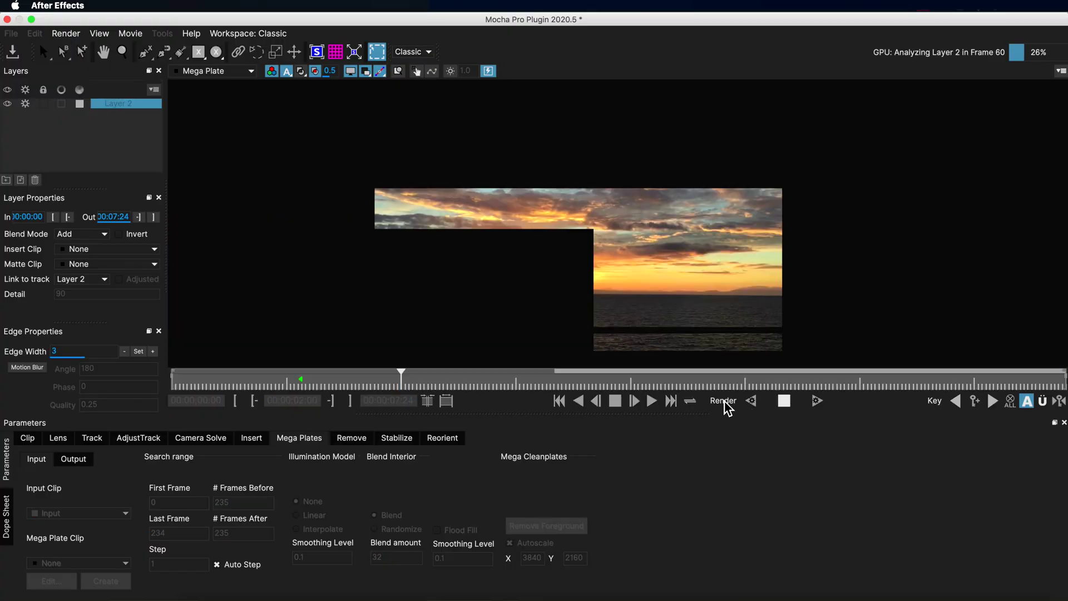